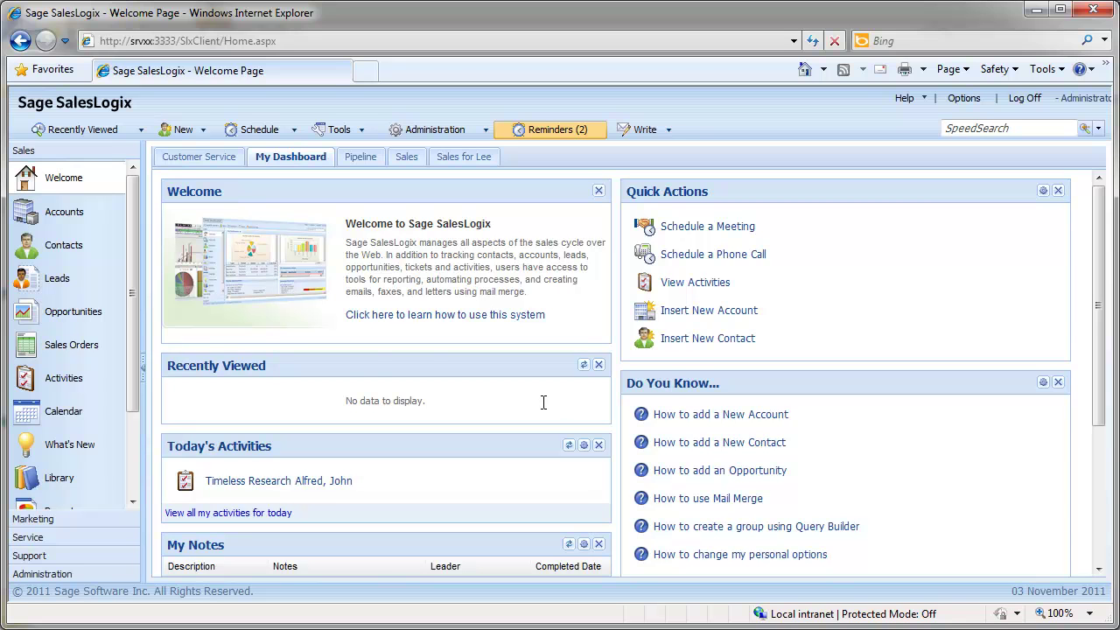
Step: Browse the Accounts Customers group, then Contacts' Latest Contacts, ending on All Contacts
{"action": "left_click", "coordinate": [64, 213]}
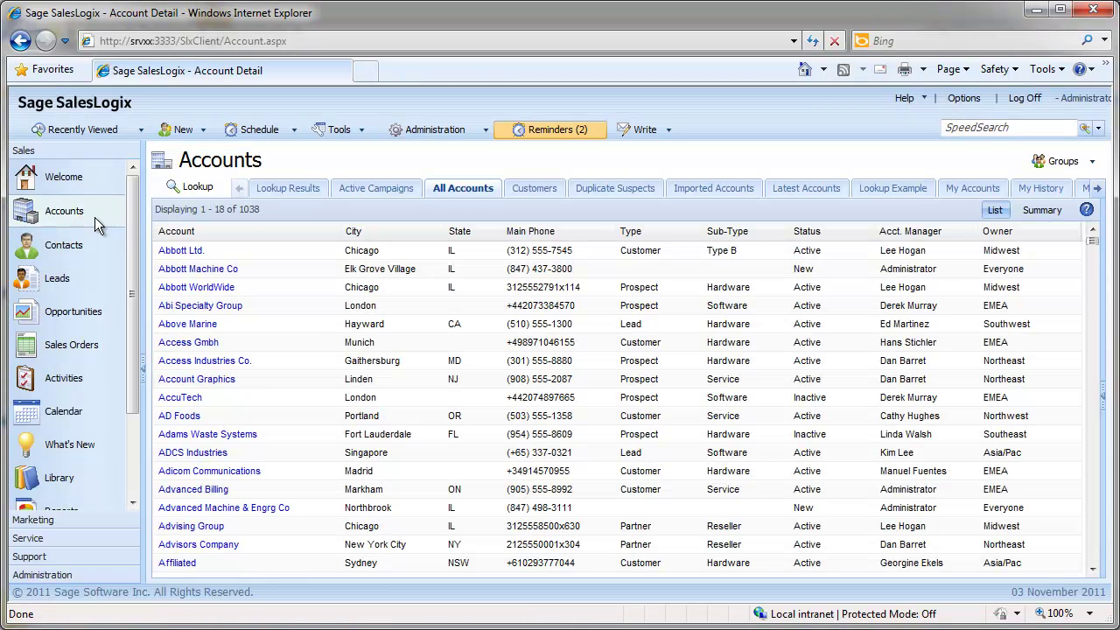
{"action": "left_click", "coordinate": [530, 190]}
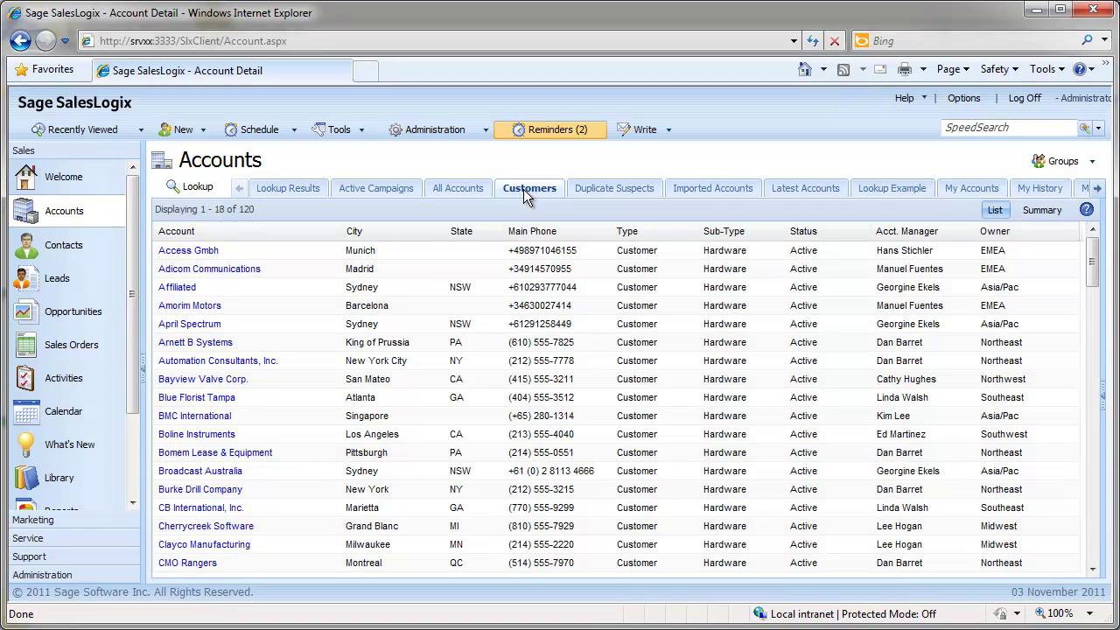
{"action": "left_click", "coordinate": [72, 250]}
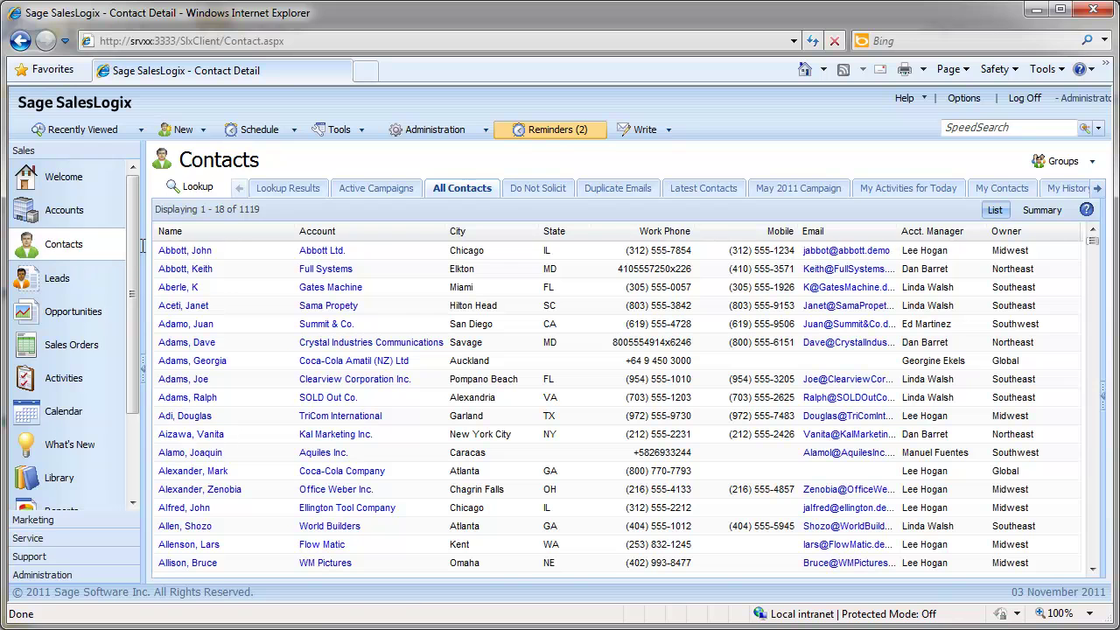
{"action": "left_click", "coordinate": [695, 189]}
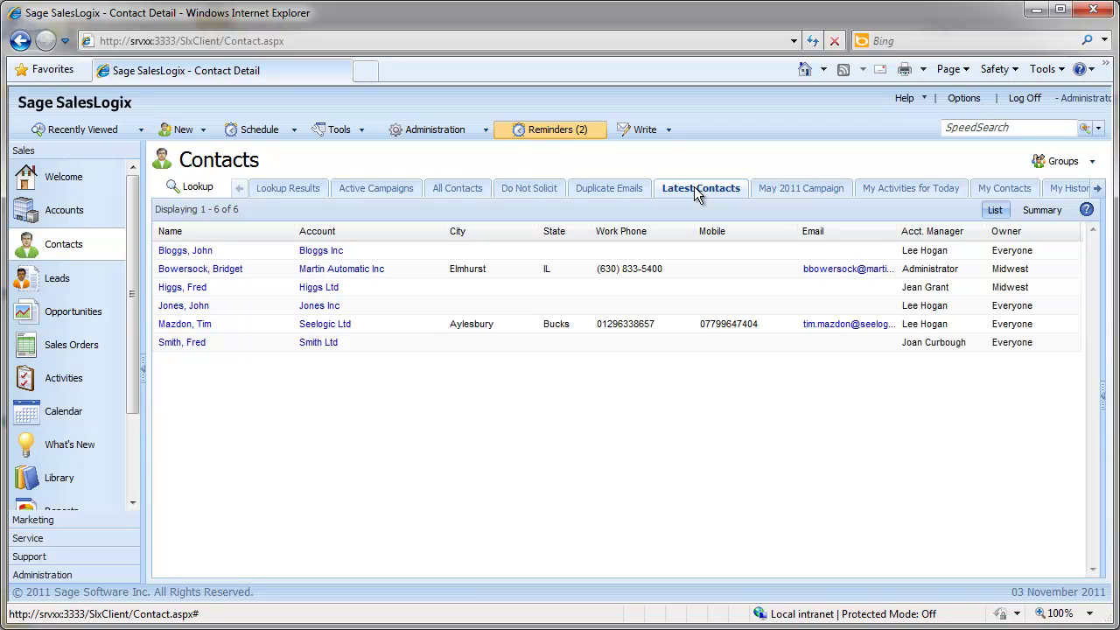
{"action": "left_click", "coordinate": [464, 192]}
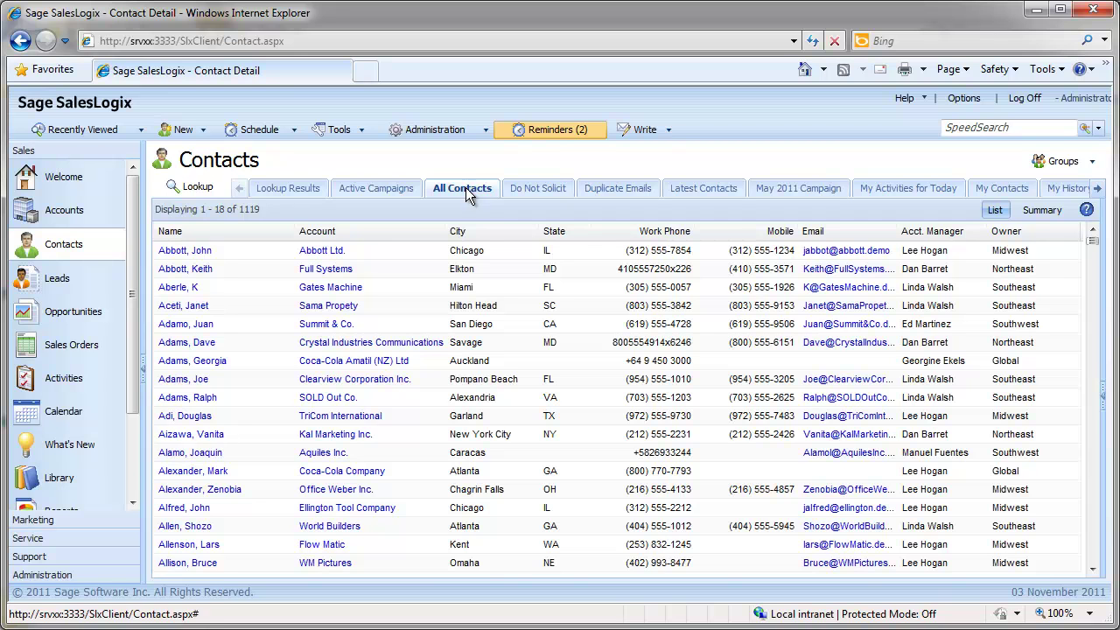
Step: From Accounts, choose Add Group on the Customers tab to start a new group query
{"action": "left_click", "coordinate": [71, 218]}
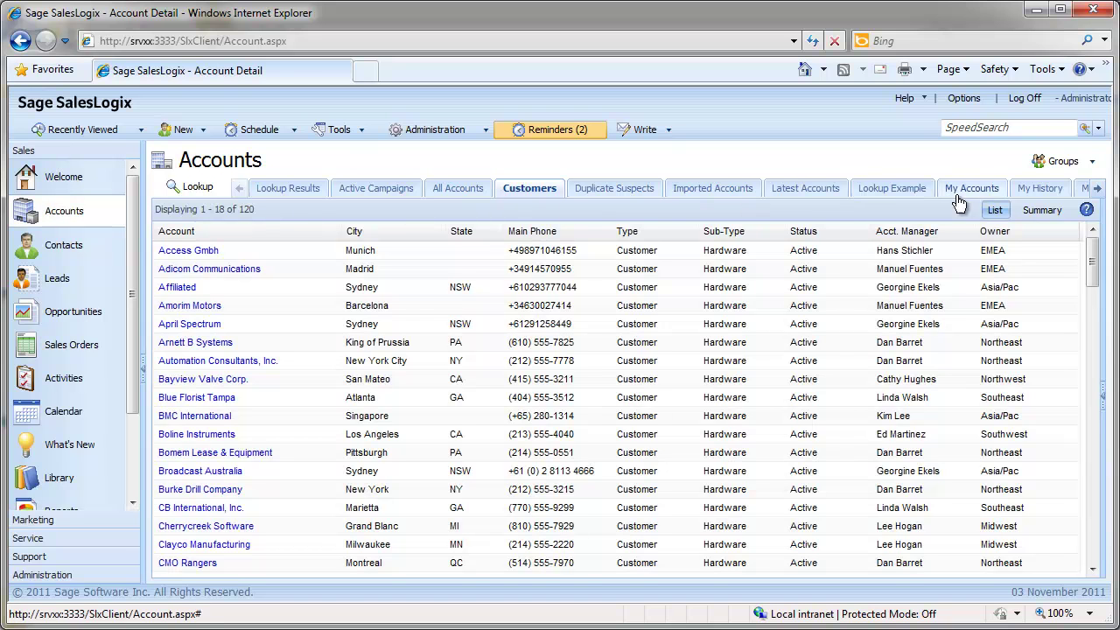
{"action": "left_click", "coordinate": [1059, 166]}
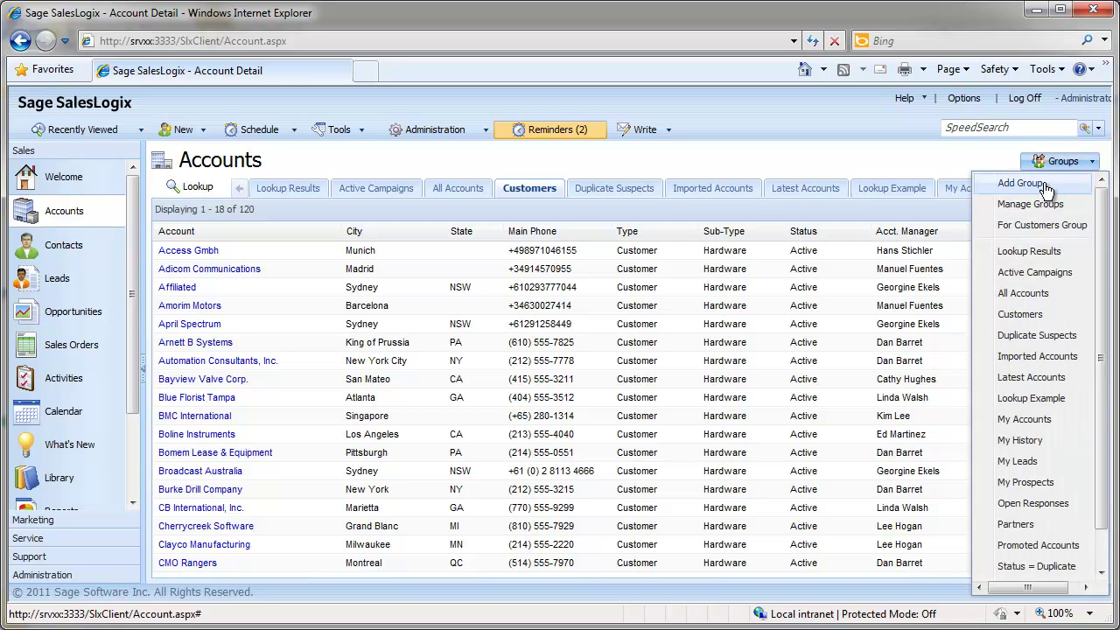
{"action": "right_click", "coordinate": [525, 187]}
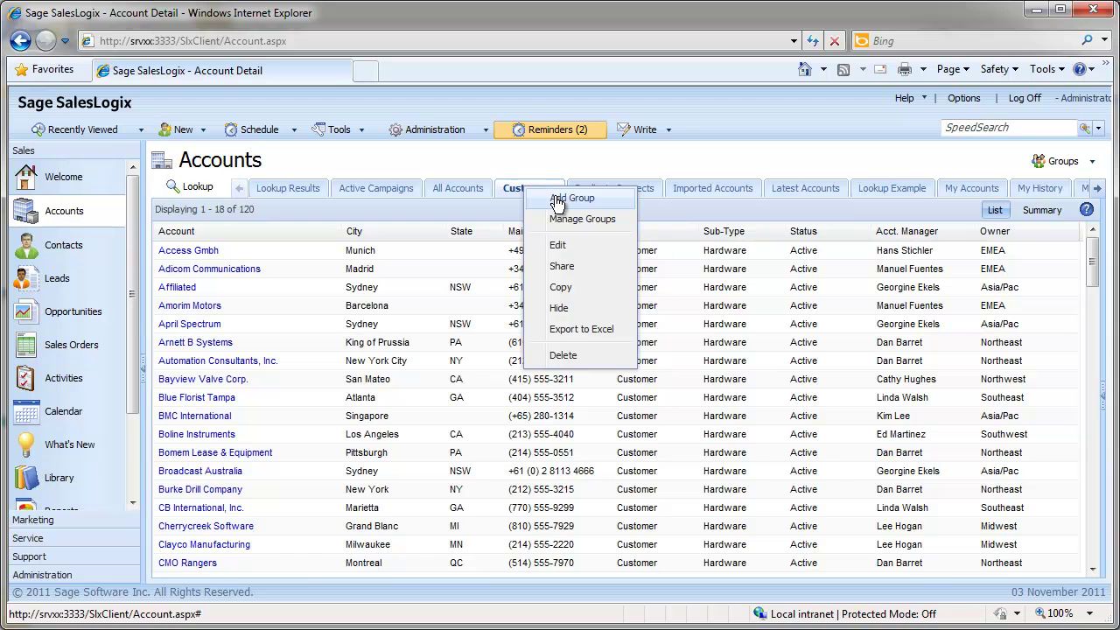
{"action": "left_click", "coordinate": [556, 200]}
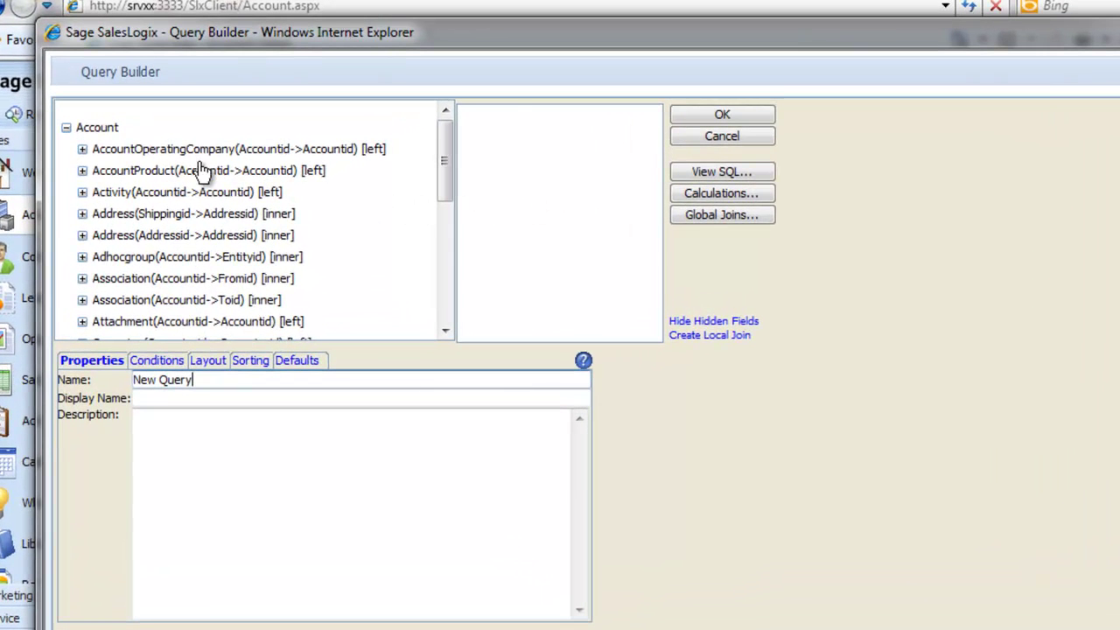
Step: Replace the default query name with 'CAAZ Customers'
{"action": "left_click", "coordinate": [98, 128]}
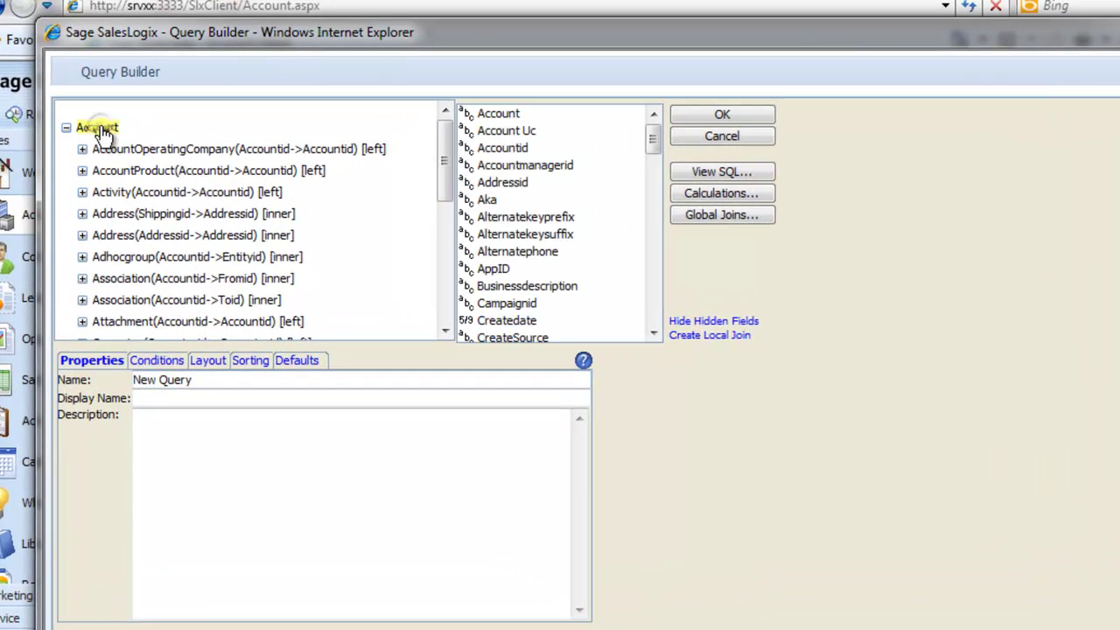
{"action": "left_click", "coordinate": [114, 216]}
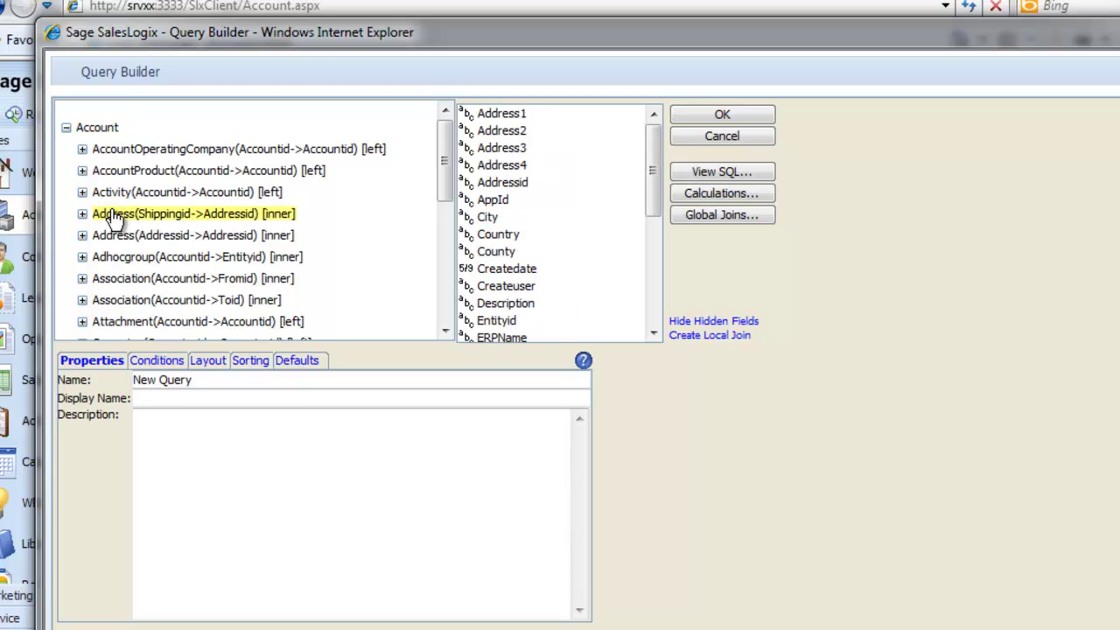
{"action": "left_click", "coordinate": [168, 380]}
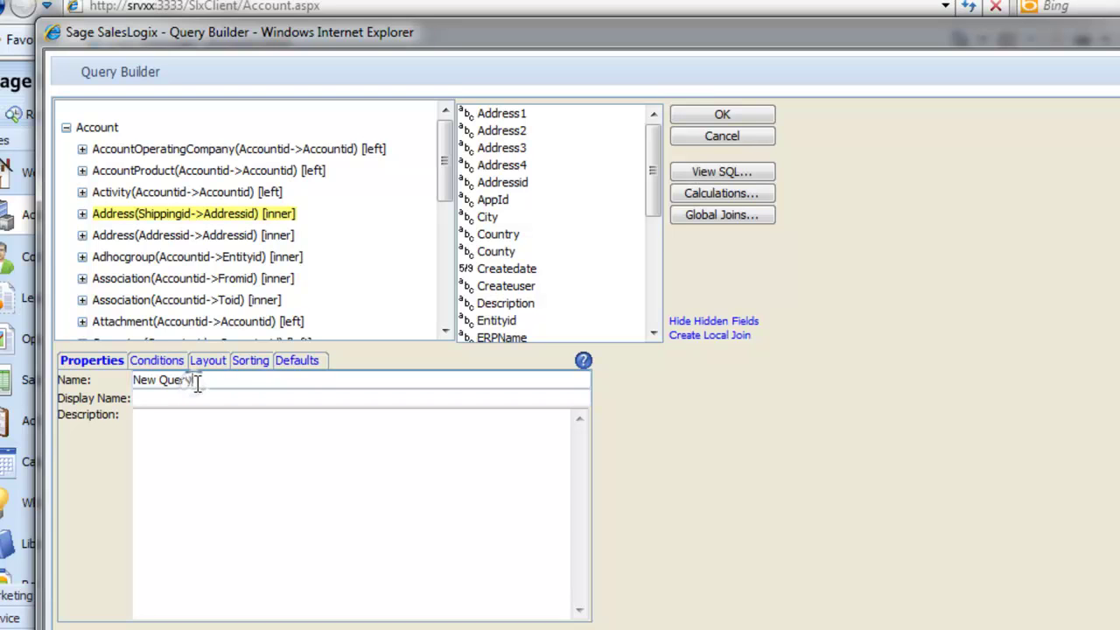
{"action": "key", "text": "BackSpace"}
{"action": "key", "text": "BackSpace"}
{"action": "key", "text": "BackSpace"}
{"action": "key", "text": "BackSpace"}
{"action": "key", "text": "BackSpace"}
{"action": "key", "text": "BackSpace"}
{"action": "key", "text": "BackSpace"}
{"action": "key", "text": "BackSpace"}
{"action": "key", "text": "BackSpace"}
{"action": "type", "text": "CAAZ Customers"}
Step: Set display name 'CAAZ Customers' and description 'All customers in California or Arizona'
{"action": "left_click", "coordinate": [198, 397]}
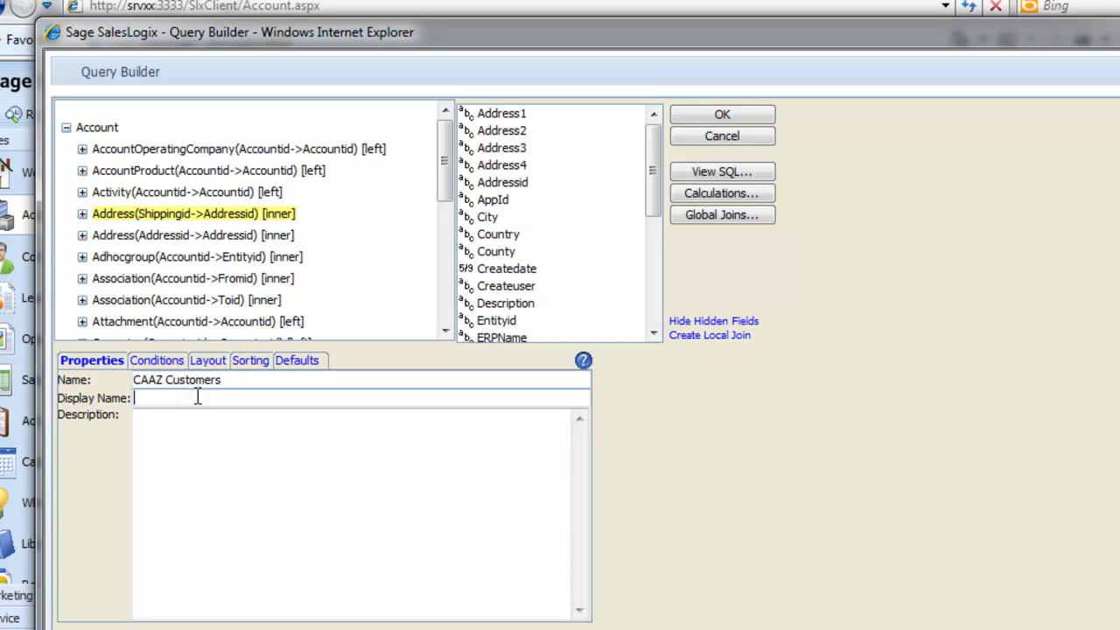
{"action": "type", "text": "CAAZ Customers"}
{"action": "left_click", "coordinate": [196, 430]}
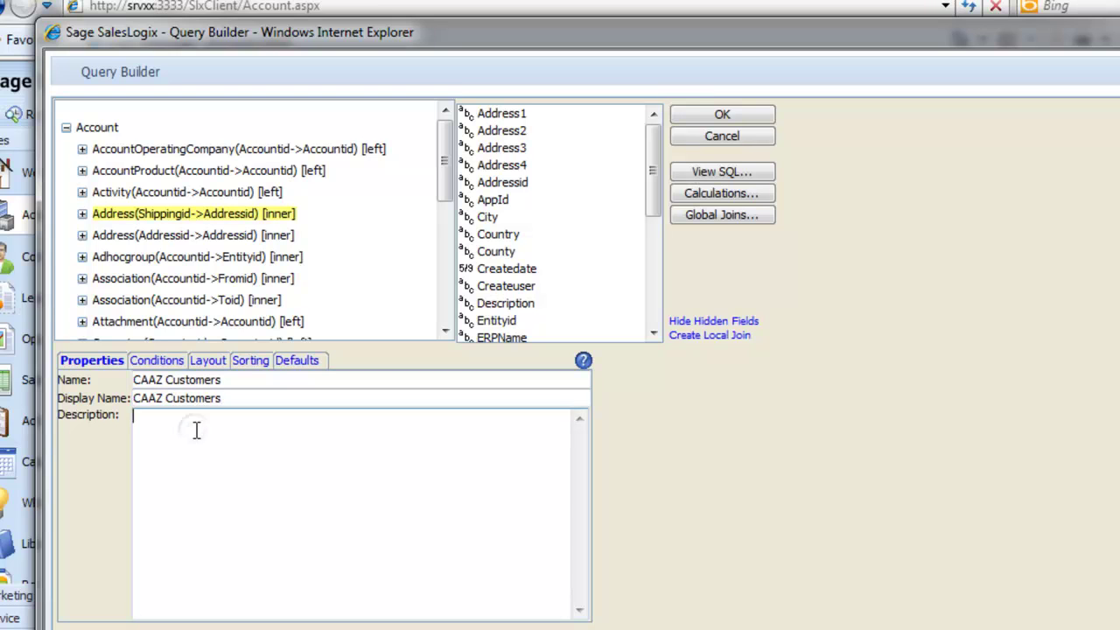
{"action": "type", "text": "All customers in California or"}
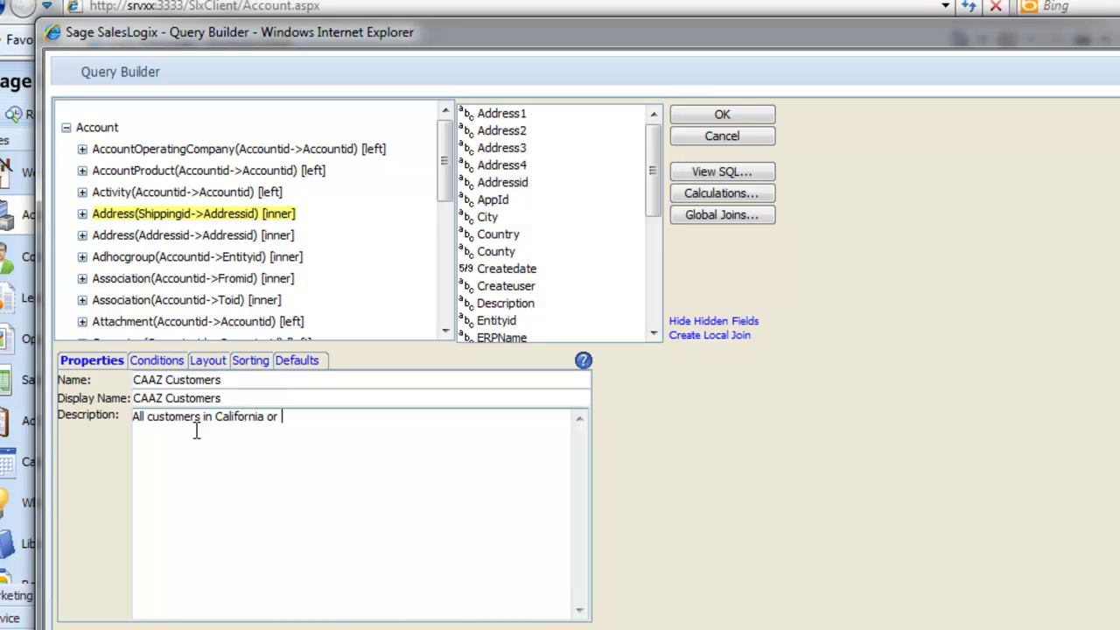
{"action": "type", "text": " Arizona"}
Step: Add the condition ACCOUNT.Type equal to Customer, picking Customer from the value list
{"action": "left_click", "coordinate": [146, 366]}
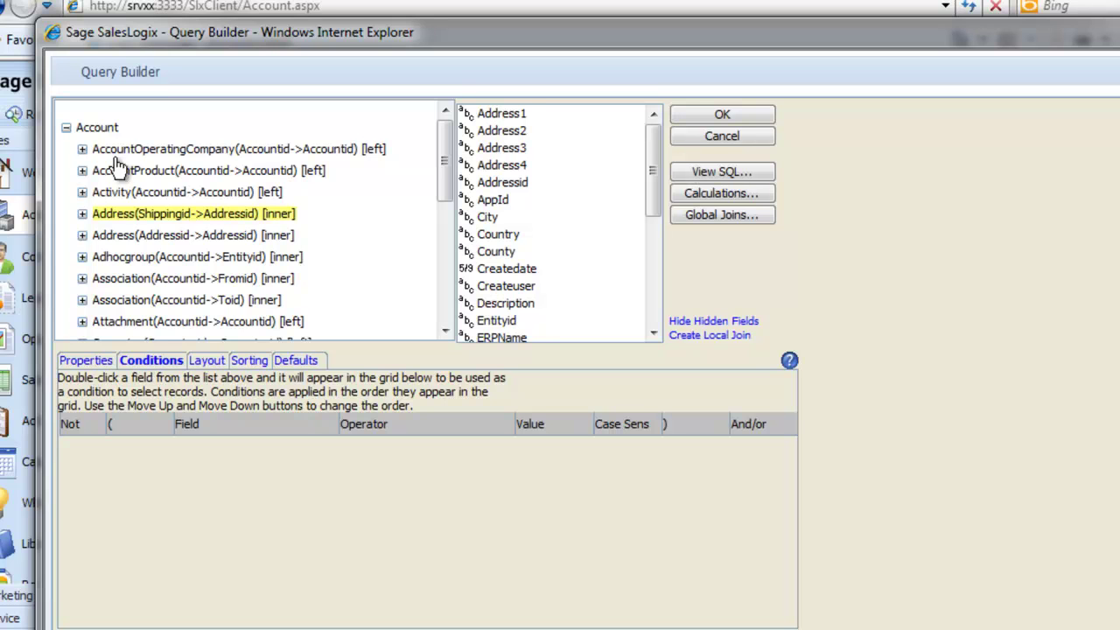
{"action": "left_click", "coordinate": [105, 128]}
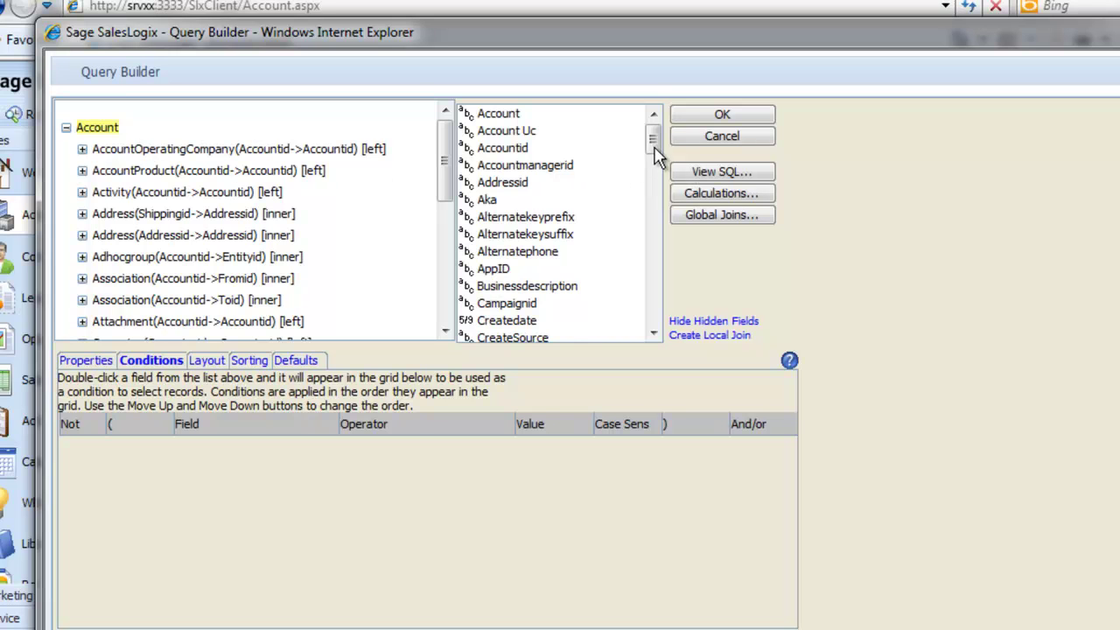
{"action": "left_click_drag", "start_coordinate": [654, 147], "coordinate": [659, 296]}
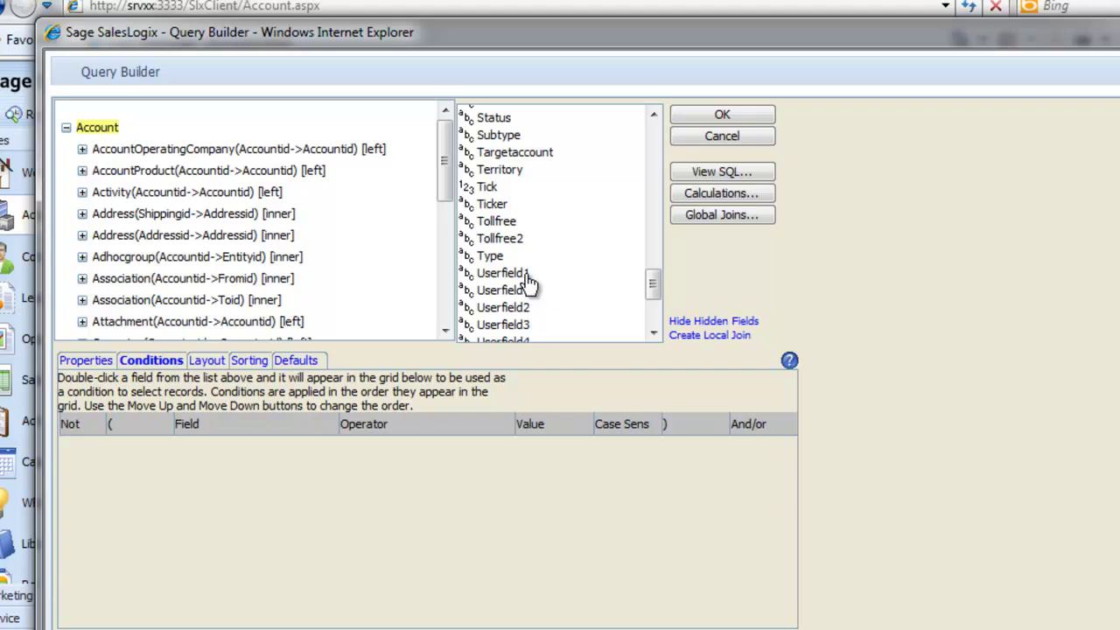
{"action": "double_click", "coordinate": [489, 257]}
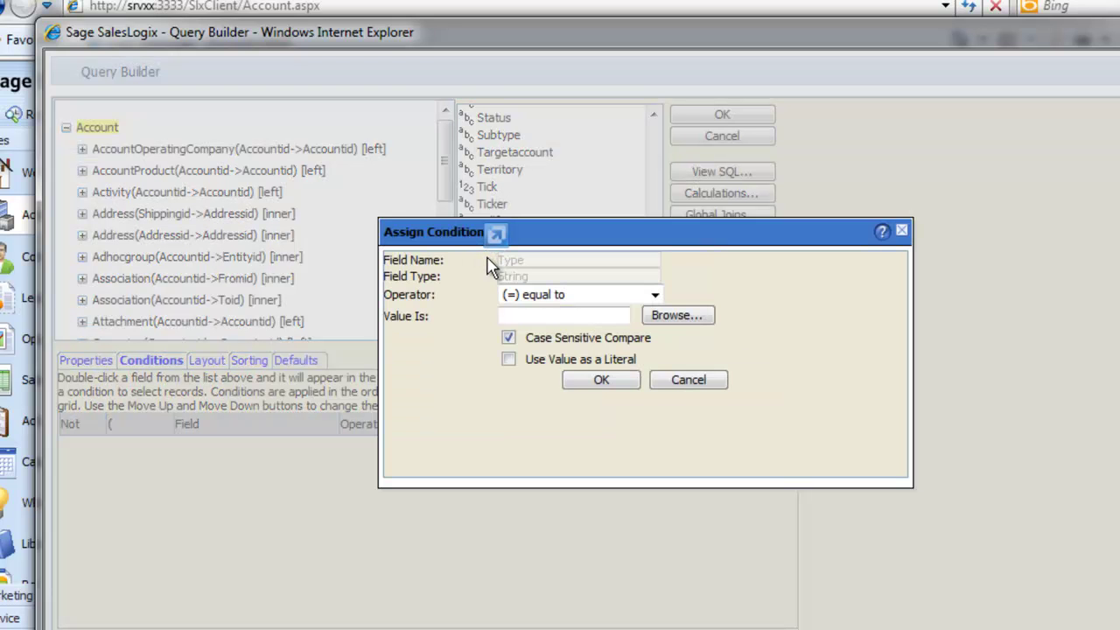
{"action": "left_click", "coordinate": [654, 295]}
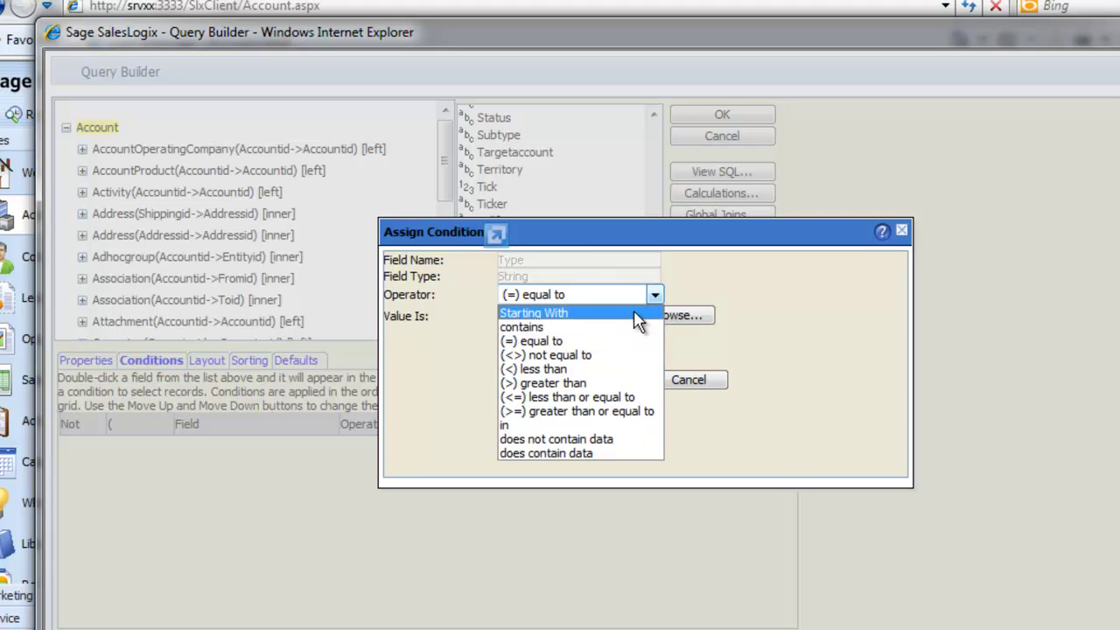
{"action": "left_click", "coordinate": [556, 343]}
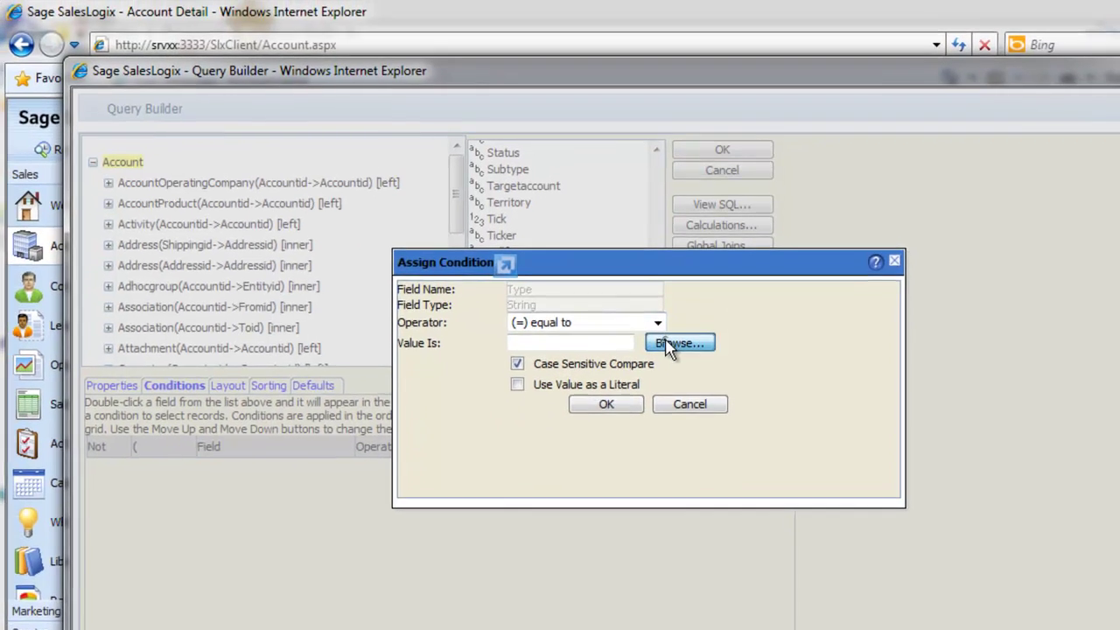
{"action": "left_click", "coordinate": [669, 346]}
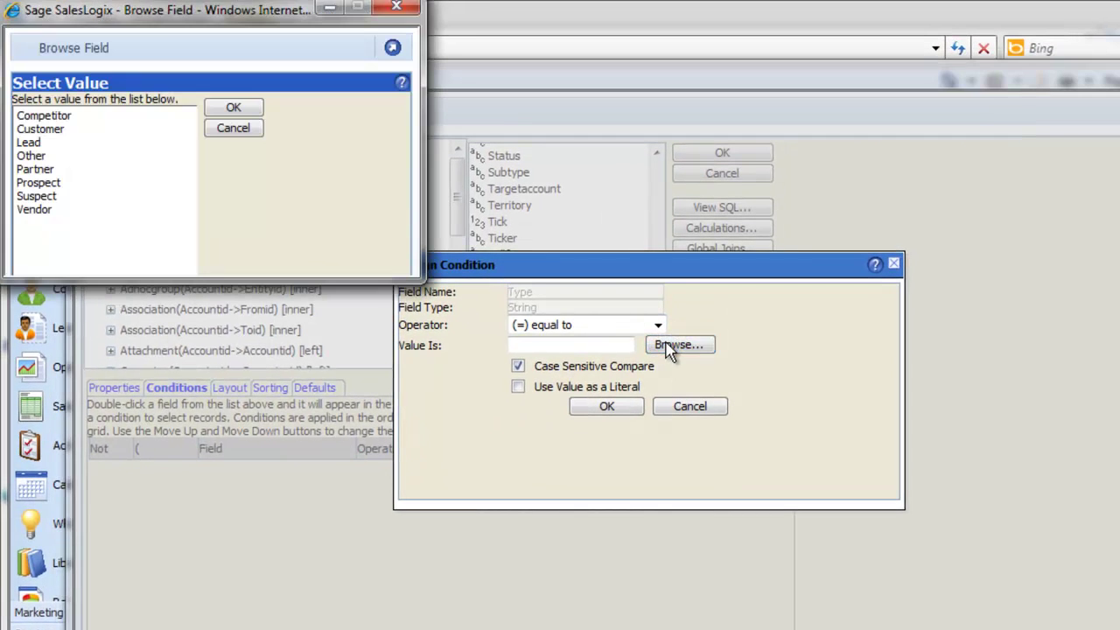
{"action": "left_click", "coordinate": [35, 130]}
{"action": "left_click", "coordinate": [241, 110]}
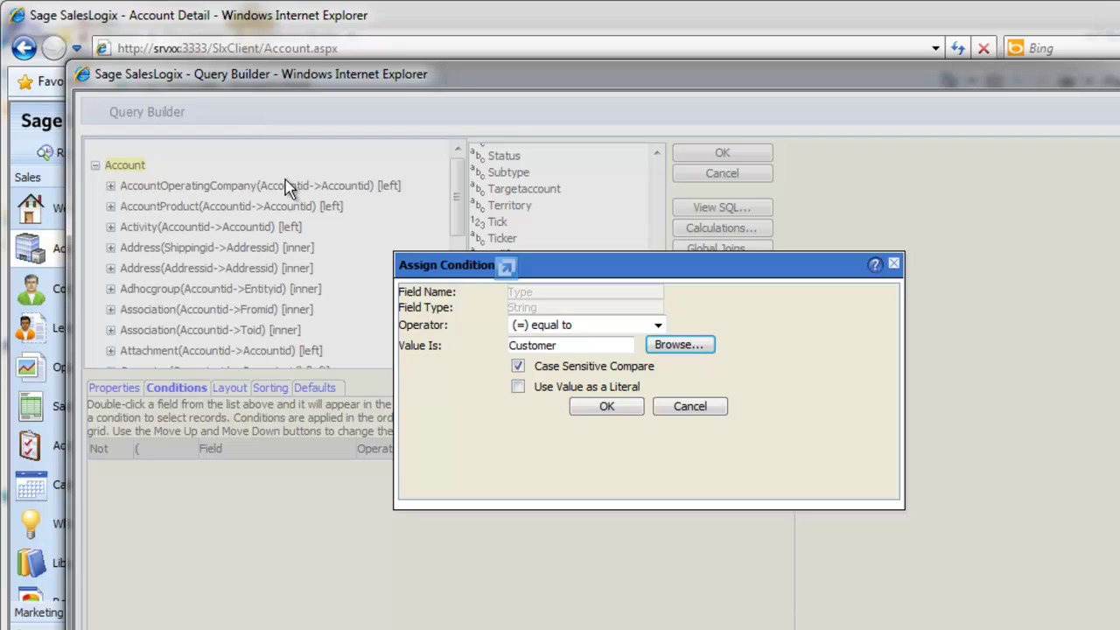
{"action": "left_click", "coordinate": [607, 411]}
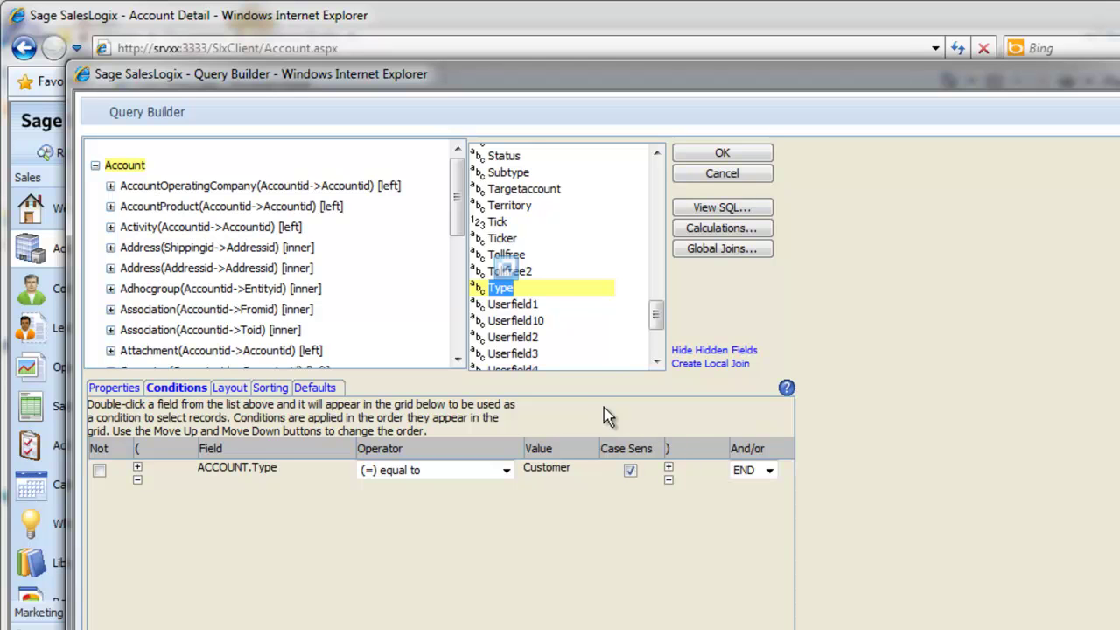
Step: Add a condition requiring the address State to equal AZ
{"action": "left_click", "coordinate": [149, 251]}
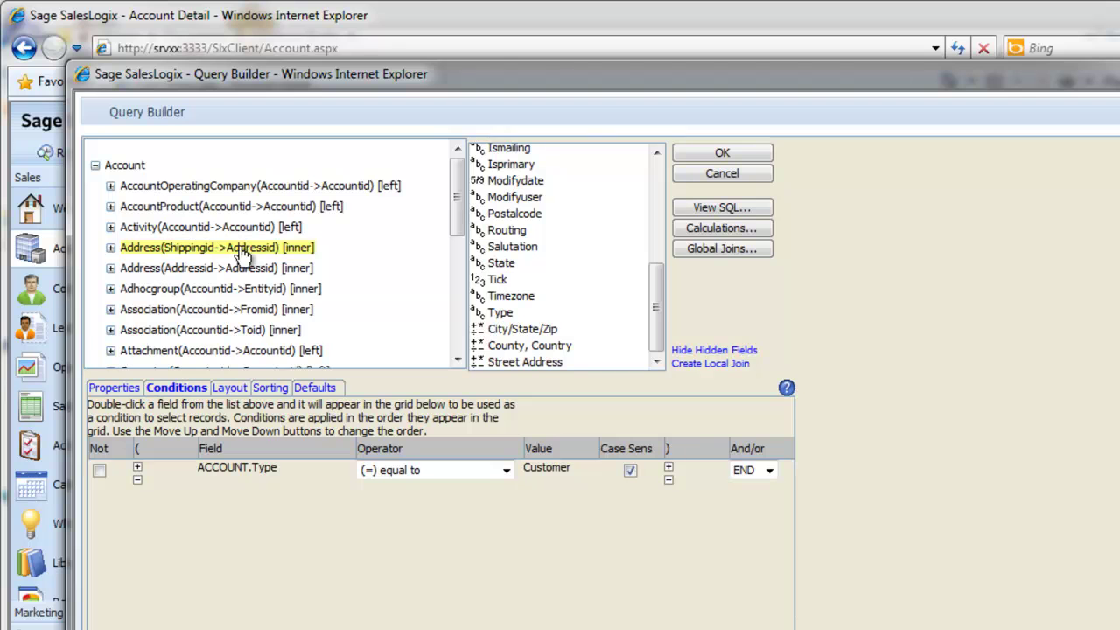
{"action": "left_click", "coordinate": [502, 267]}
{"action": "double_click", "coordinate": [503, 267]}
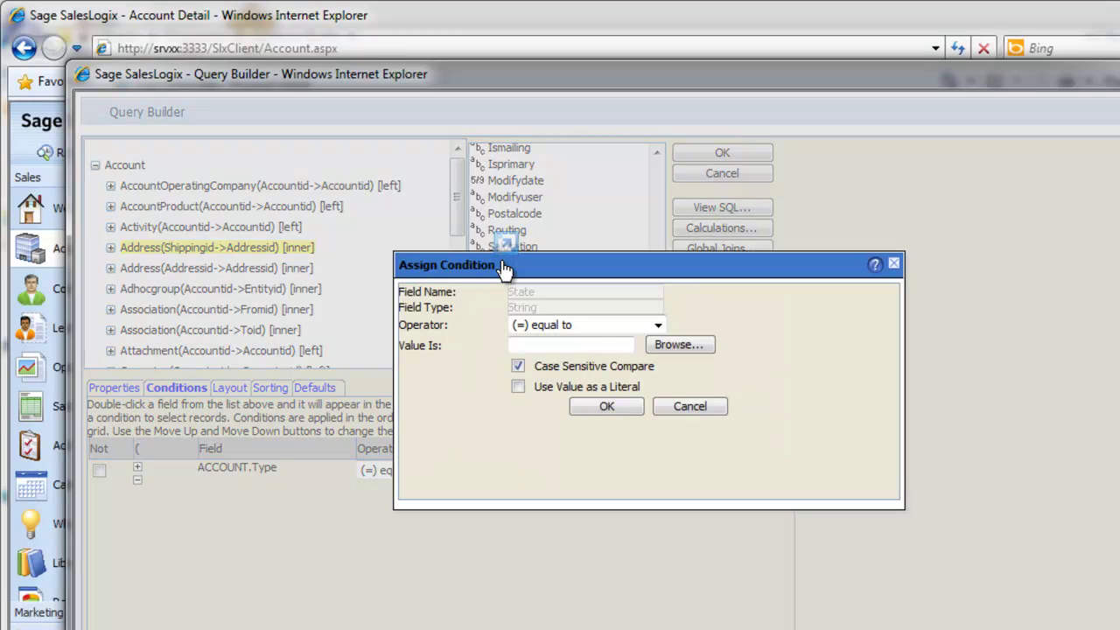
{"action": "left_click", "coordinate": [658, 326]}
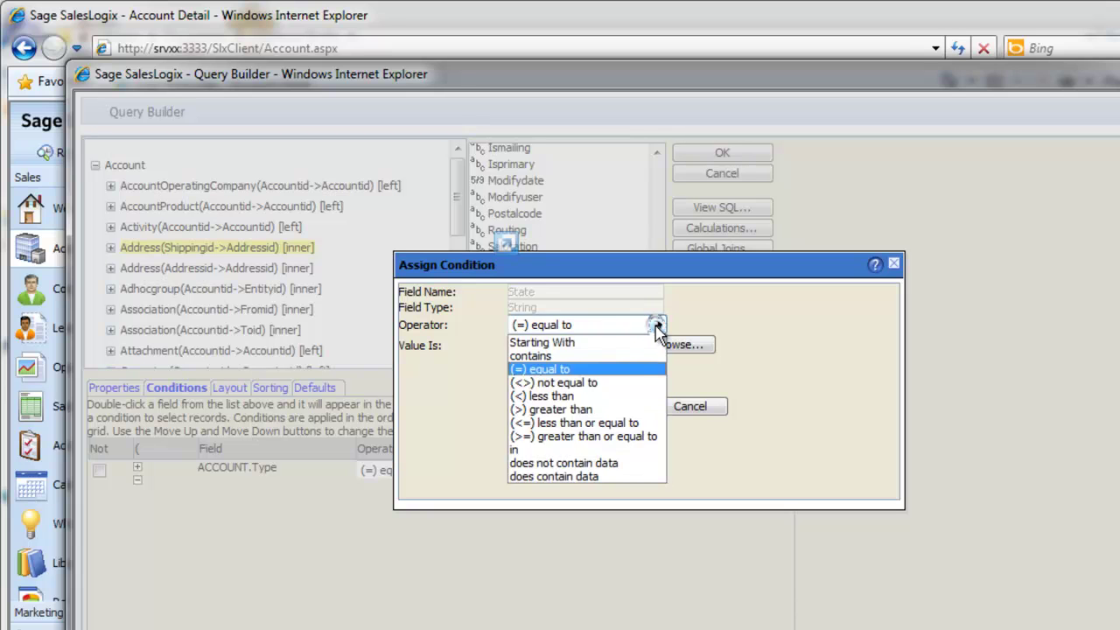
{"action": "left_click", "coordinate": [658, 325]}
{"action": "left_click", "coordinate": [664, 346]}
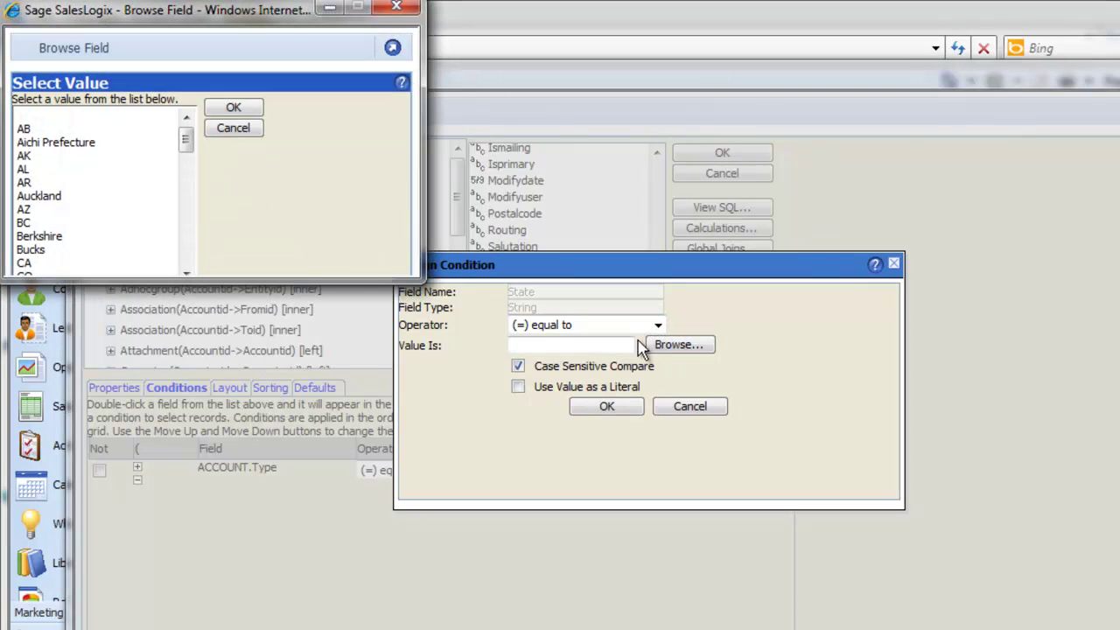
{"action": "left_click", "coordinate": [27, 211]}
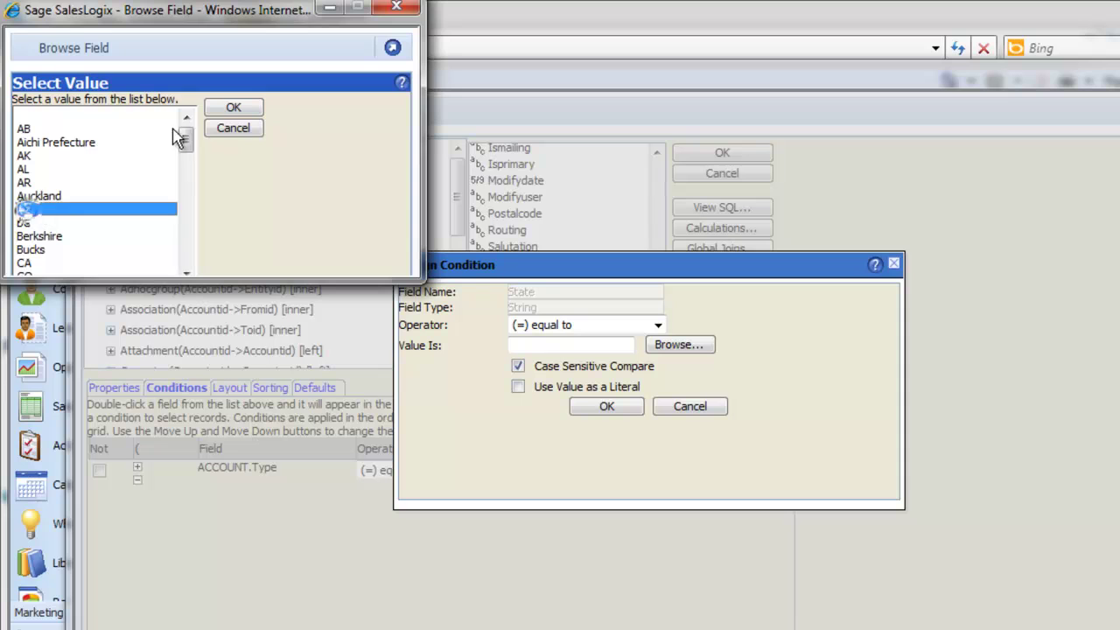
{"action": "left_click", "coordinate": [230, 107]}
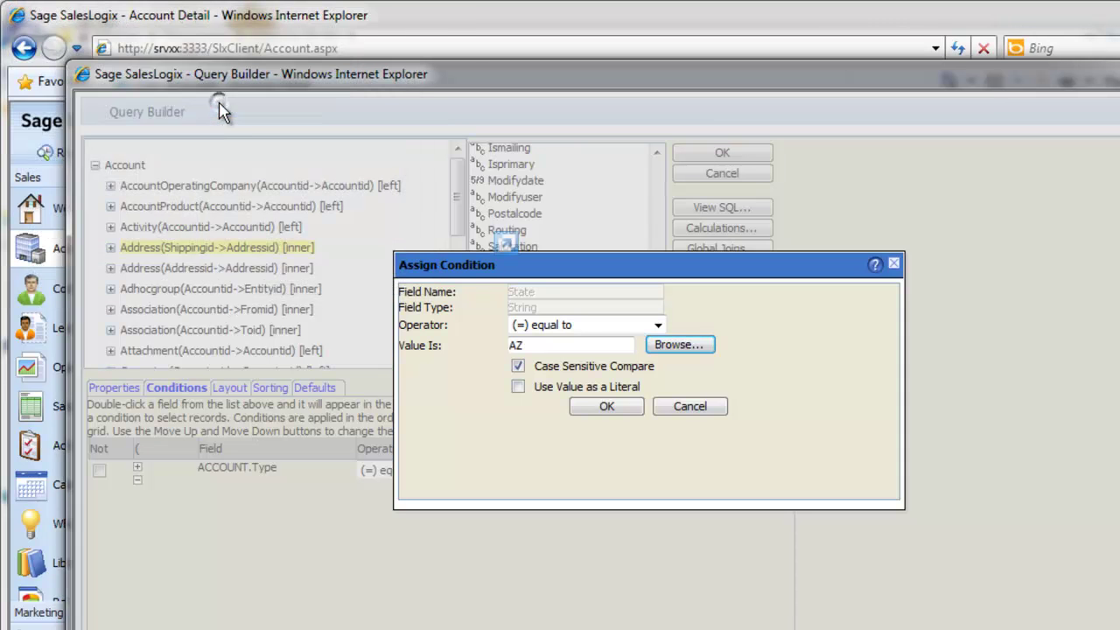
{"action": "left_click", "coordinate": [589, 408]}
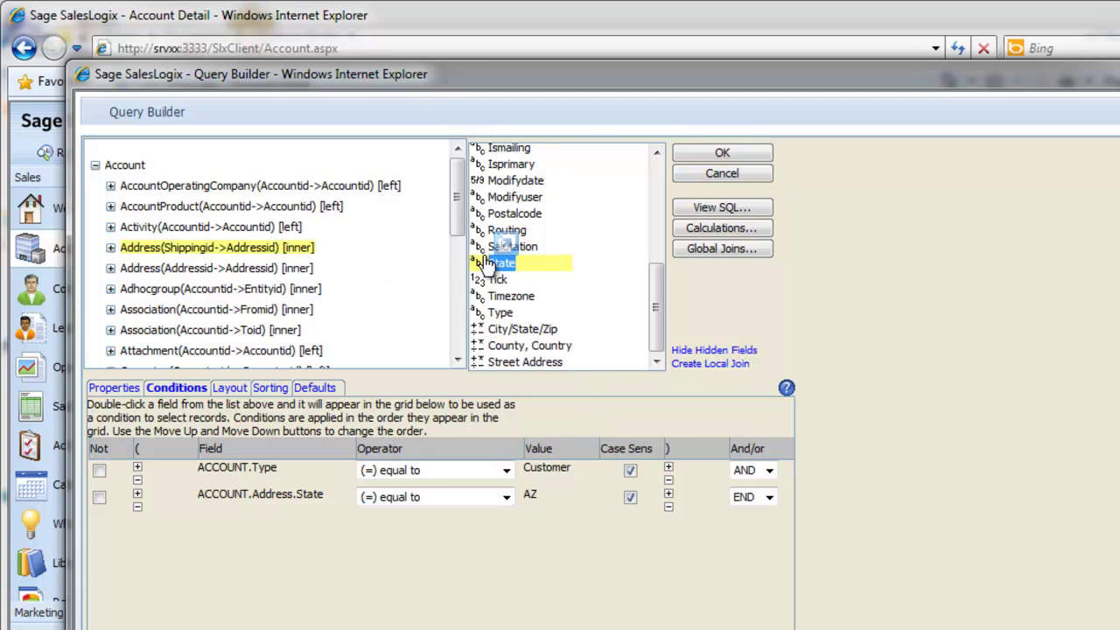
Step: Add a second State condition equal to CA
{"action": "double_click", "coordinate": [501, 265]}
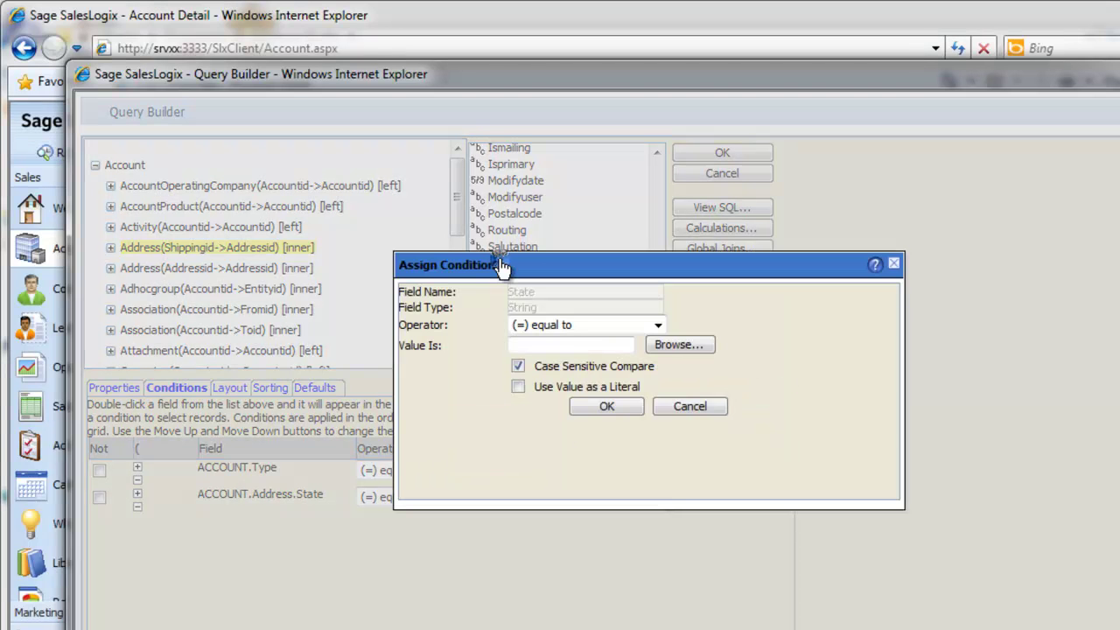
{"action": "left_click", "coordinate": [676, 344]}
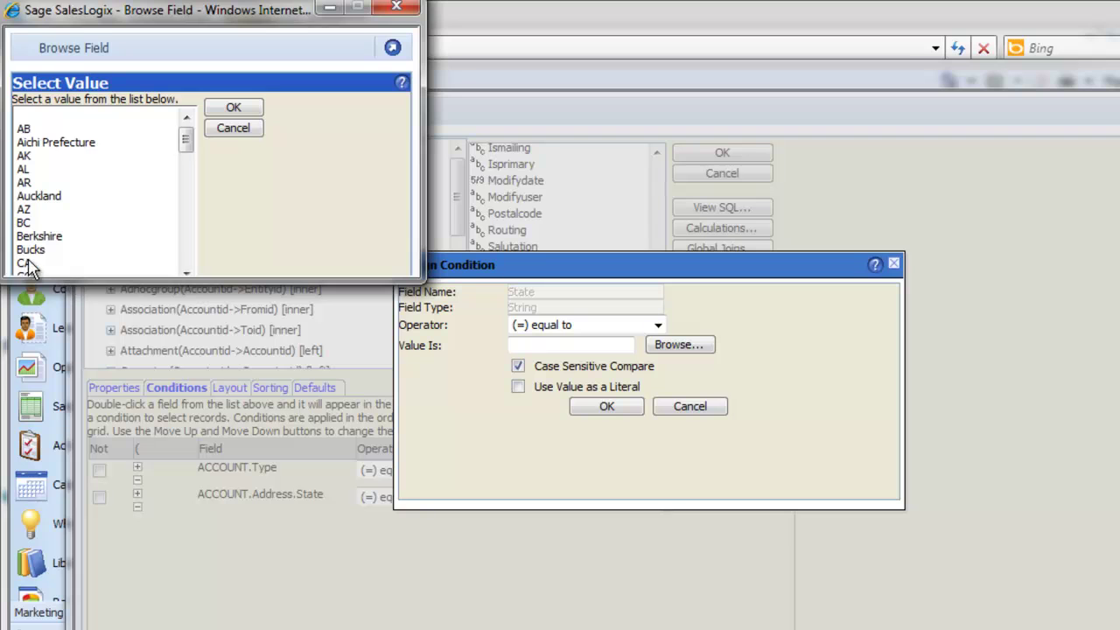
{"action": "left_click", "coordinate": [27, 263]}
{"action": "left_click", "coordinate": [231, 108]}
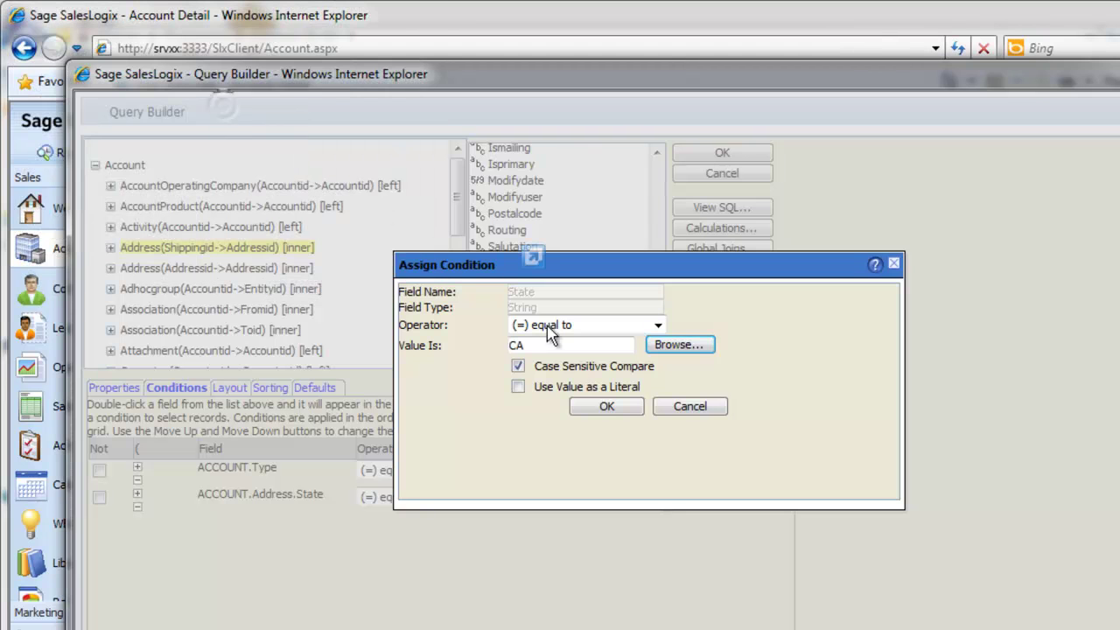
{"action": "left_click", "coordinate": [604, 407]}
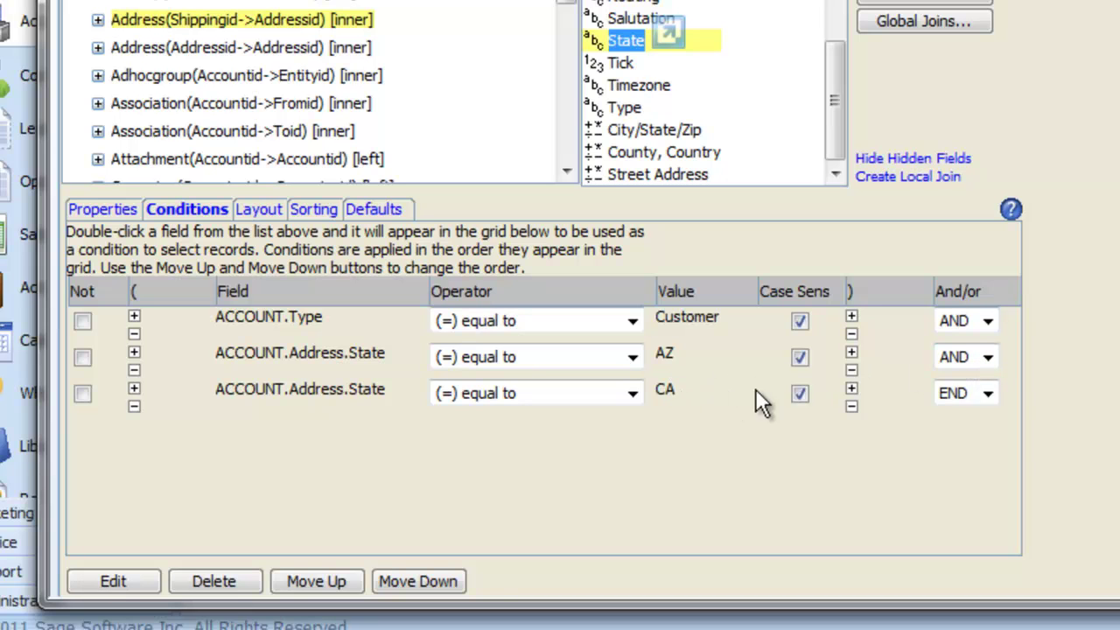
Step: Join the AZ and CA conditions with OR, wrap them in parentheses, and save the query
{"action": "left_click", "coordinate": [987, 357]}
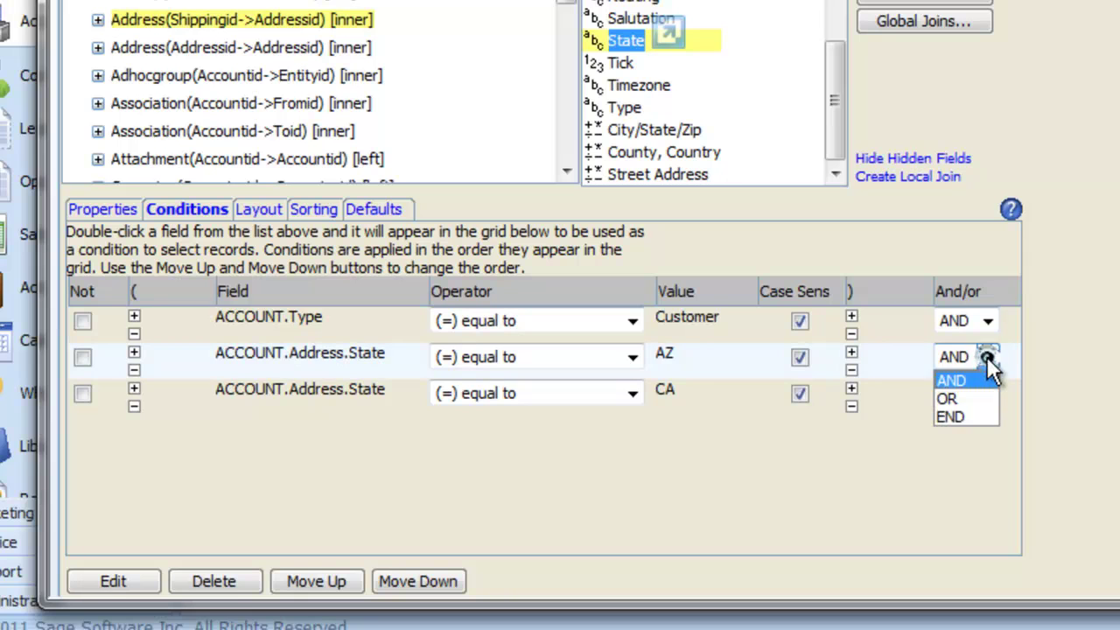
{"action": "left_click", "coordinate": [969, 398]}
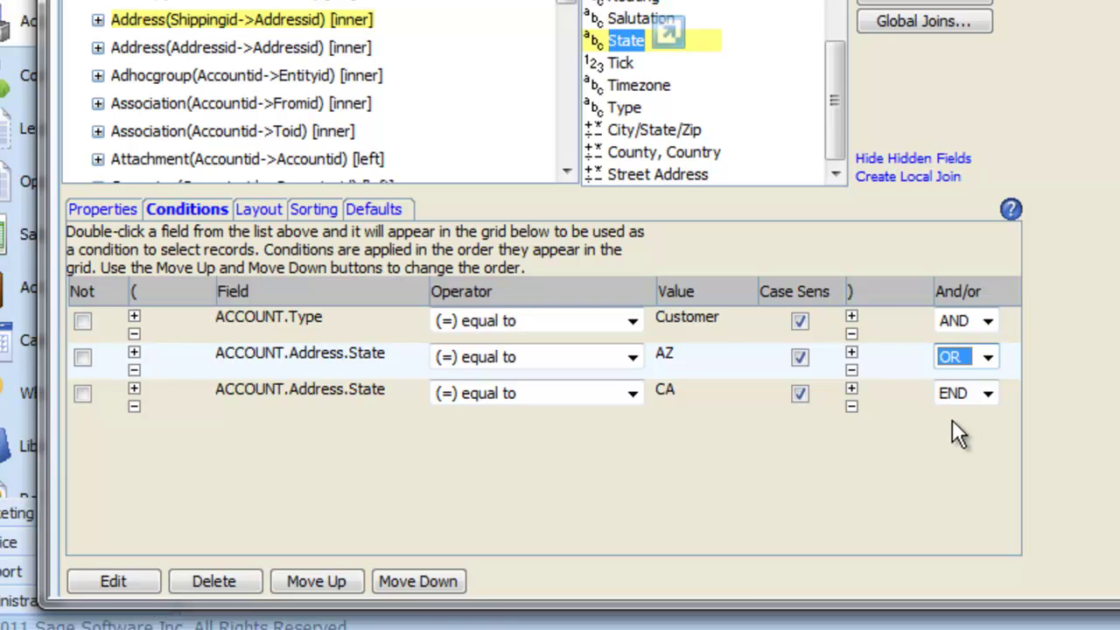
{"action": "left_click", "coordinate": [135, 352]}
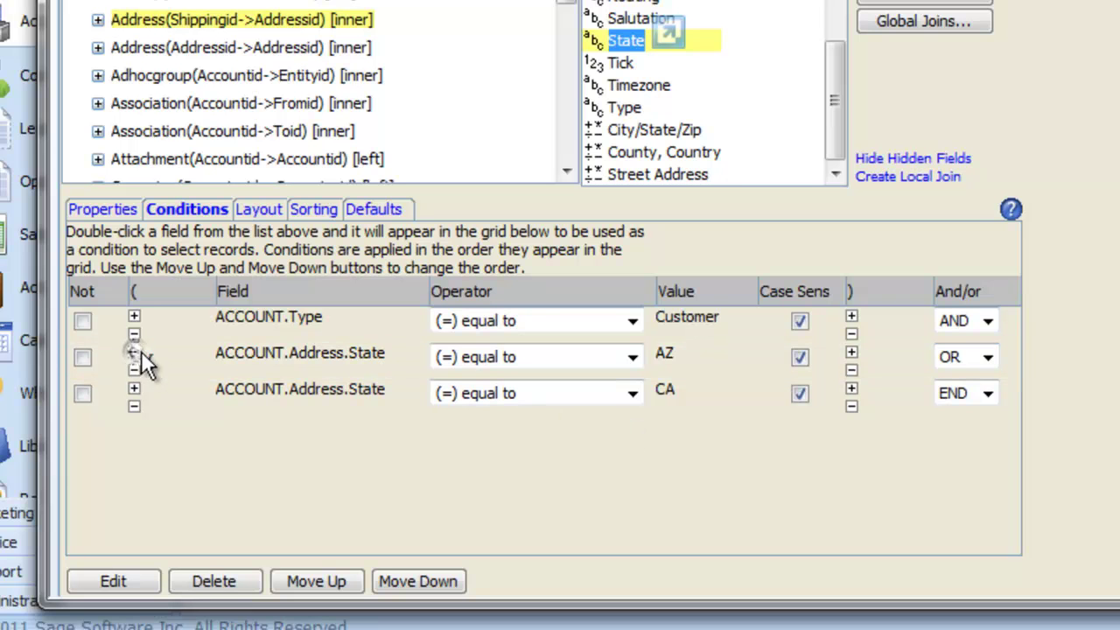
{"action": "left_click", "coordinate": [853, 390]}
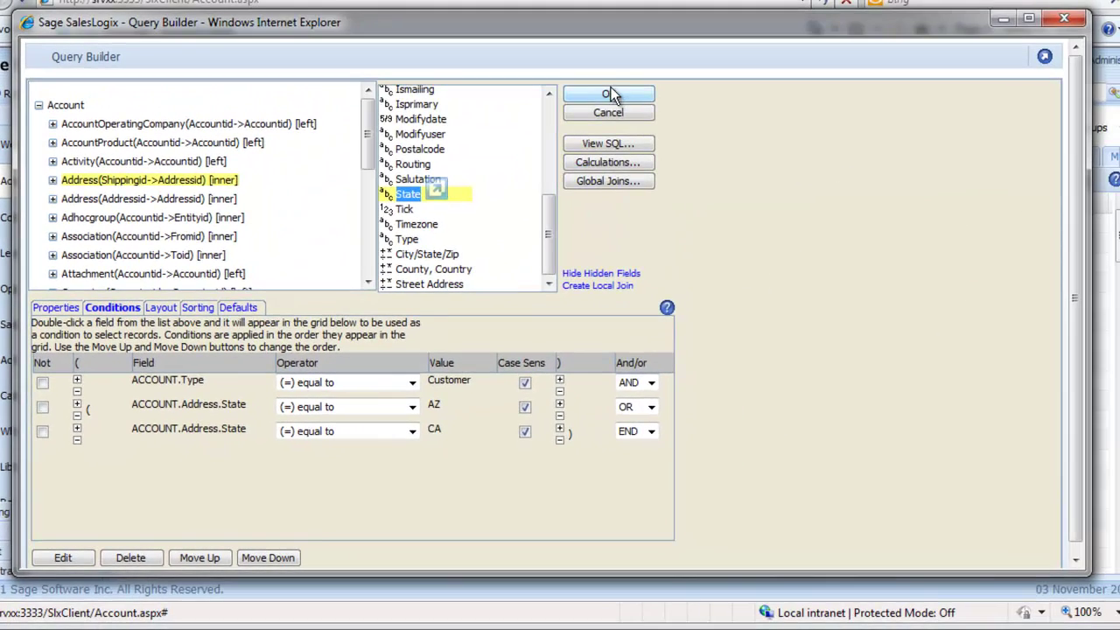
{"action": "left_click", "coordinate": [610, 94]}
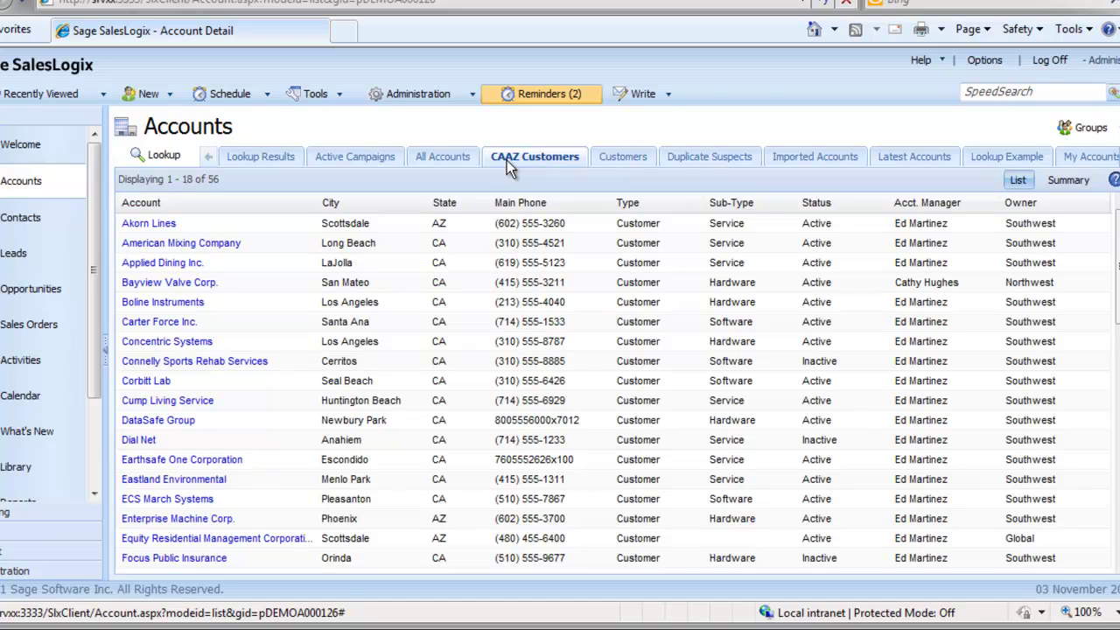
Step: Sort the CAAZ Customers list by State, scroll the rows, then re-sort by Account name
{"action": "left_click", "coordinate": [446, 210]}
{"action": "scroll", "coordinate": [442, 302], "scroll_direction": "down", "scroll_amount": 2}
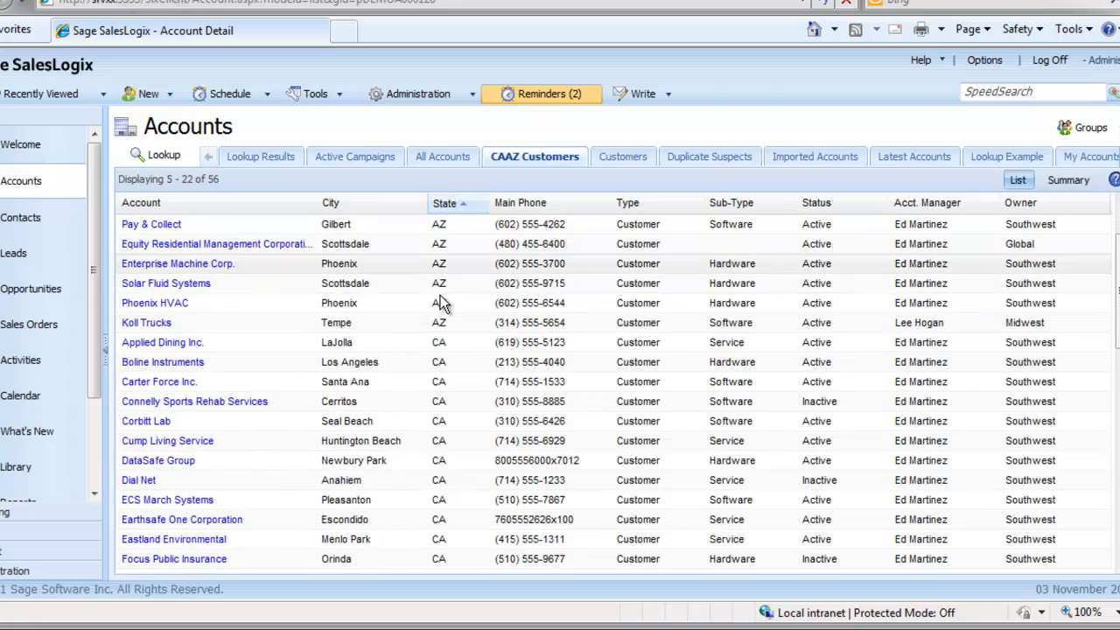
{"action": "scroll", "coordinate": [442, 301], "scroll_direction": "down", "scroll_amount": 3}
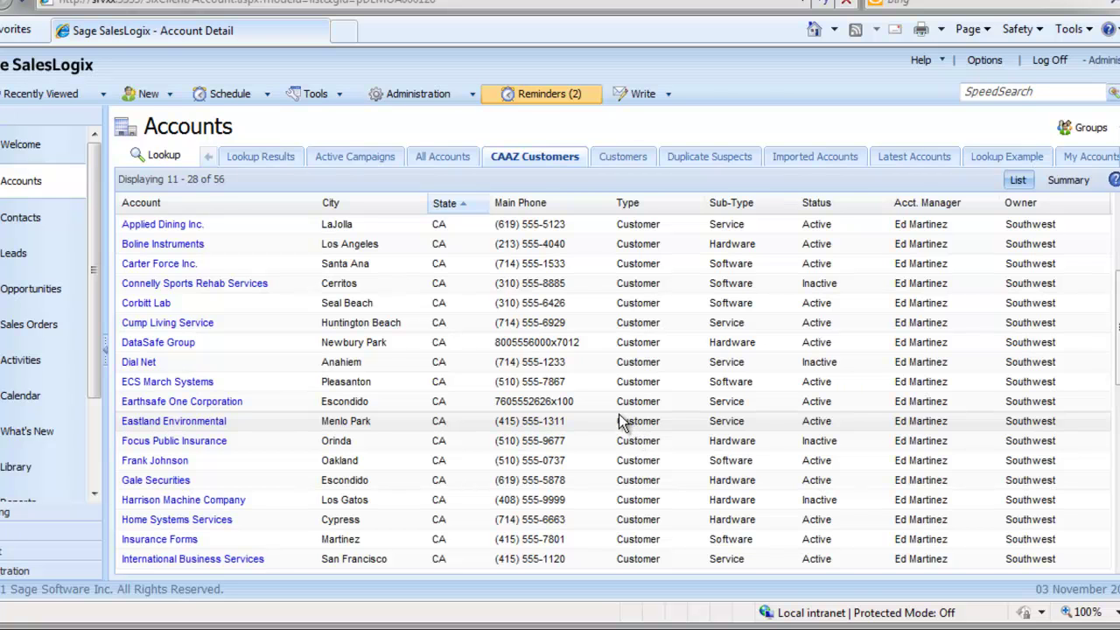
{"action": "left_click", "coordinate": [286, 210]}
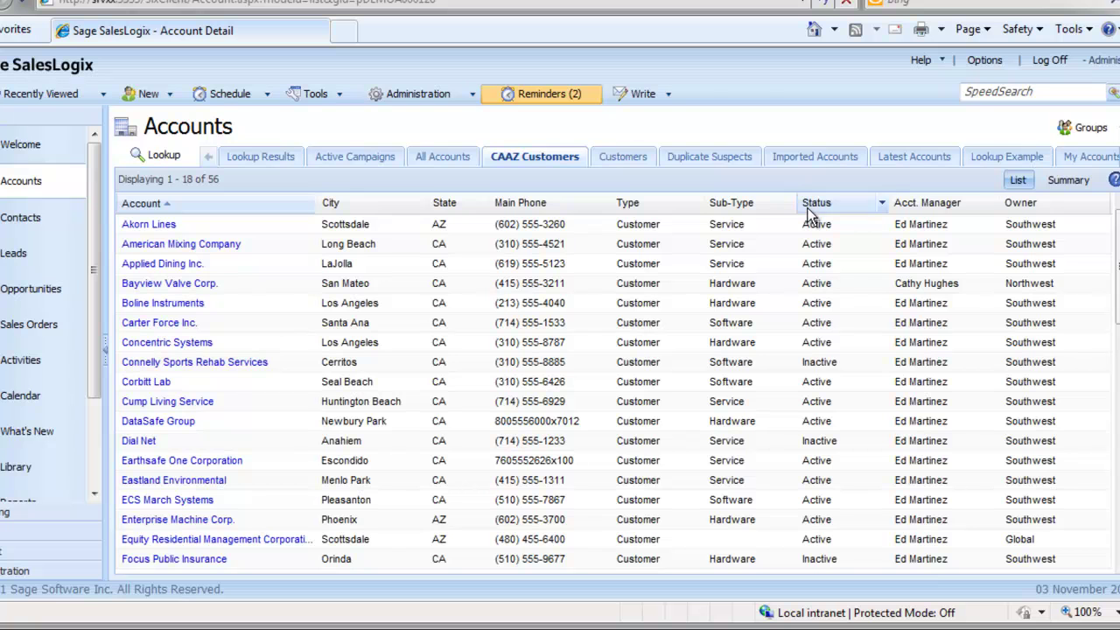
Step: Edit the CAAZ Customers query and remove the Sub-Type and Status columns from its layout
{"action": "right_click", "coordinate": [528, 162]}
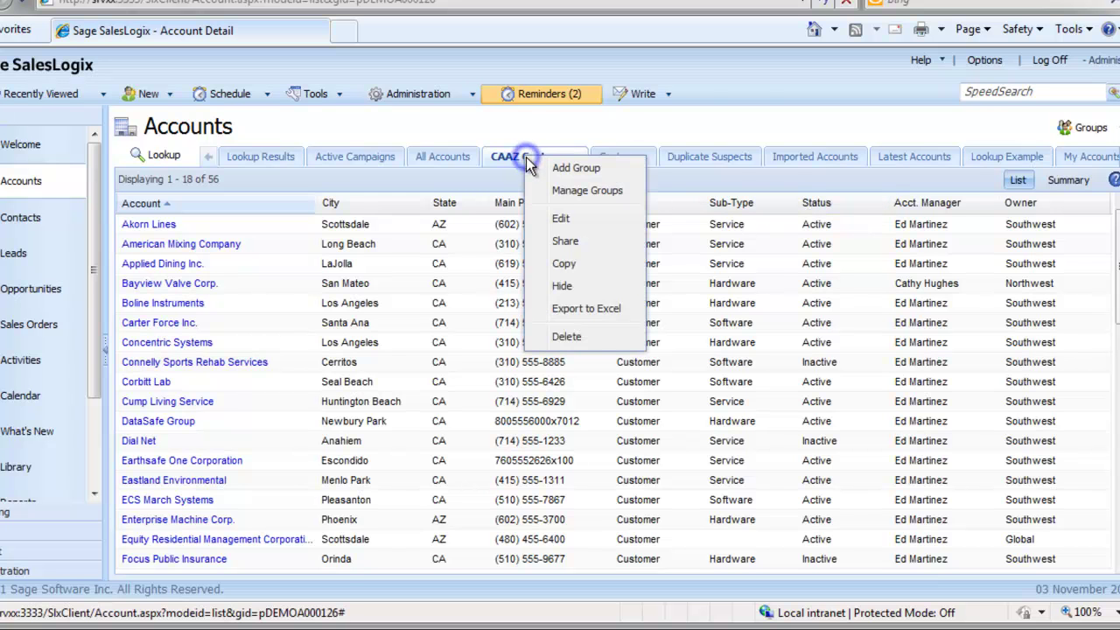
{"action": "left_click", "coordinate": [563, 220]}
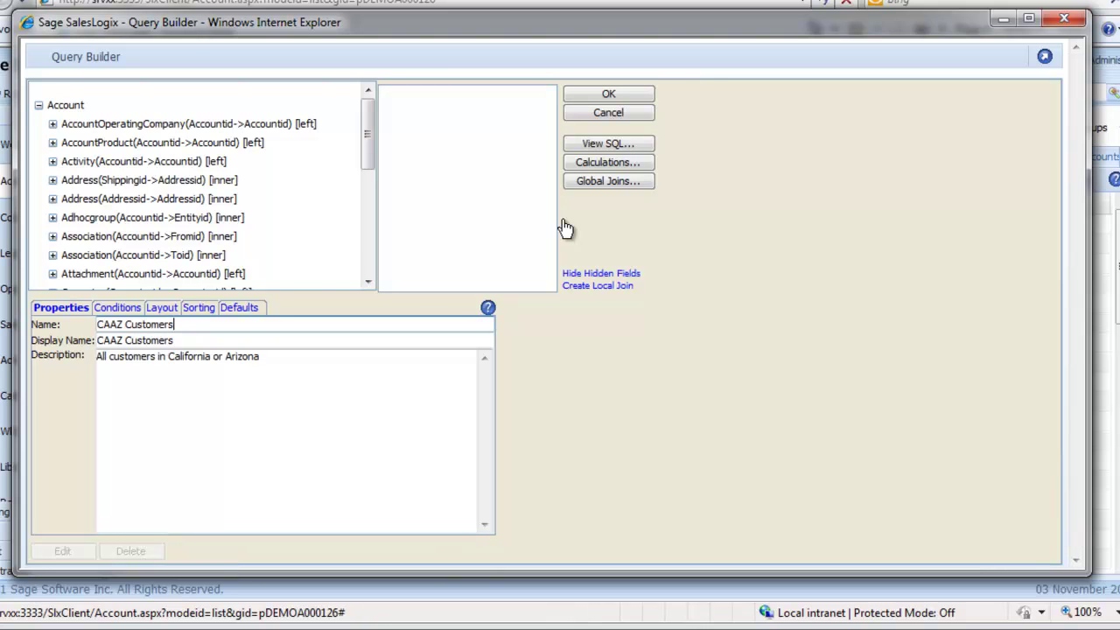
{"action": "left_click", "coordinate": [165, 309]}
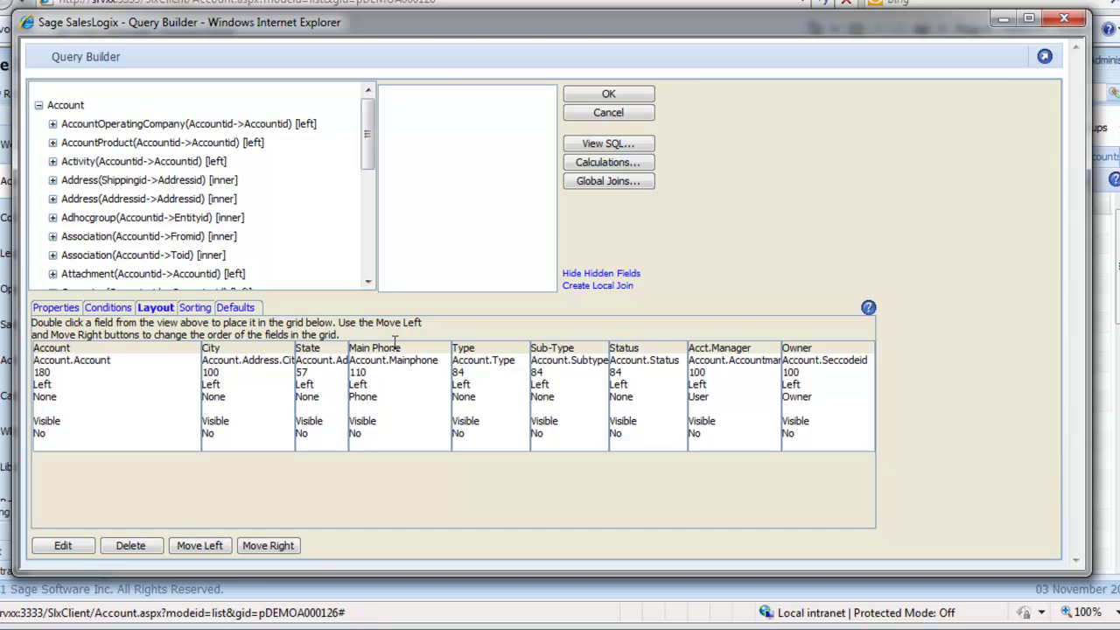
{"action": "left_click", "coordinate": [542, 366]}
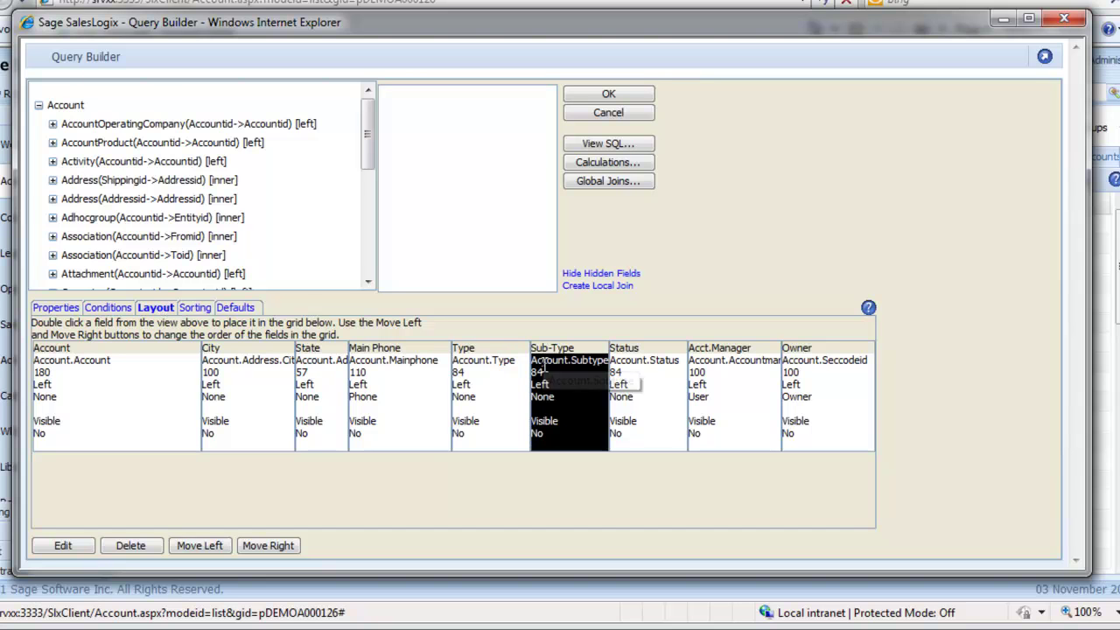
{"action": "left_click", "coordinate": [132, 545]}
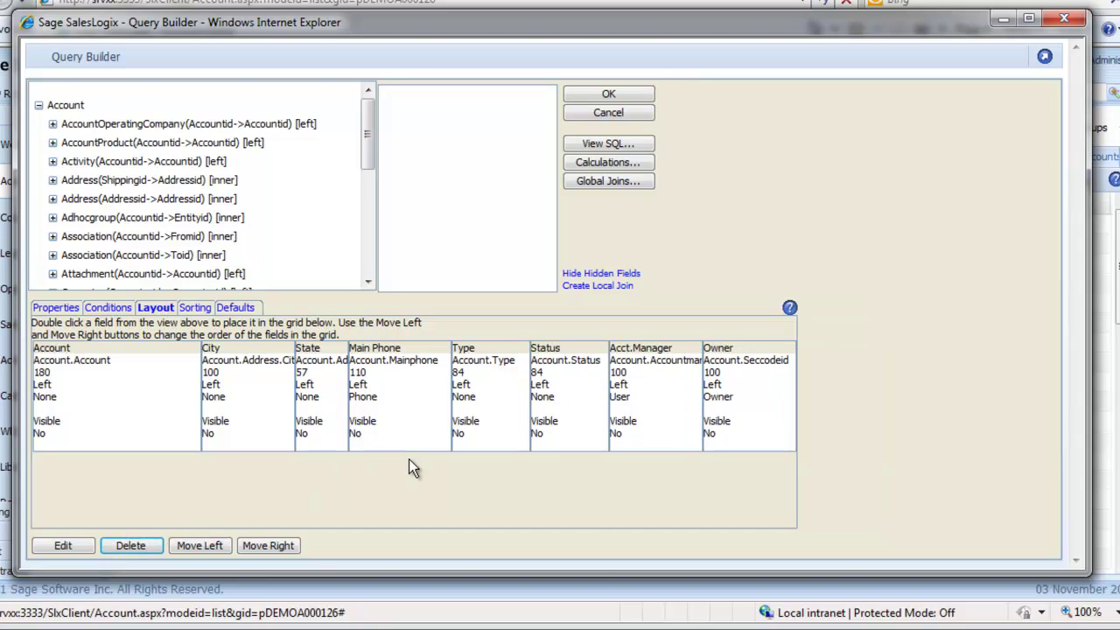
{"action": "left_click", "coordinate": [550, 359]}
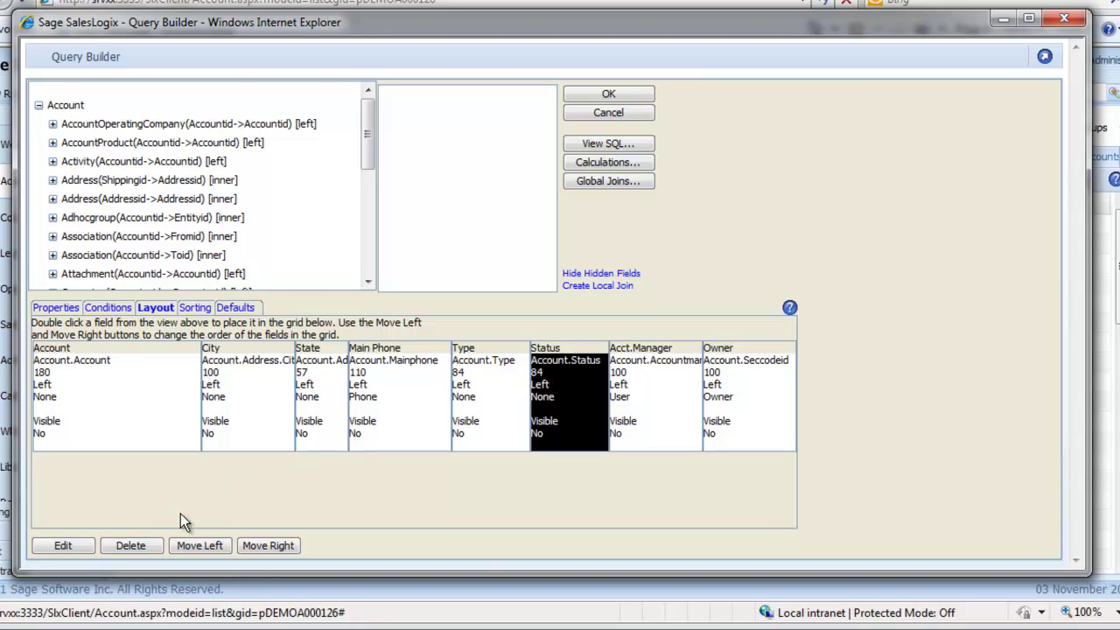
{"action": "left_click", "coordinate": [131, 545]}
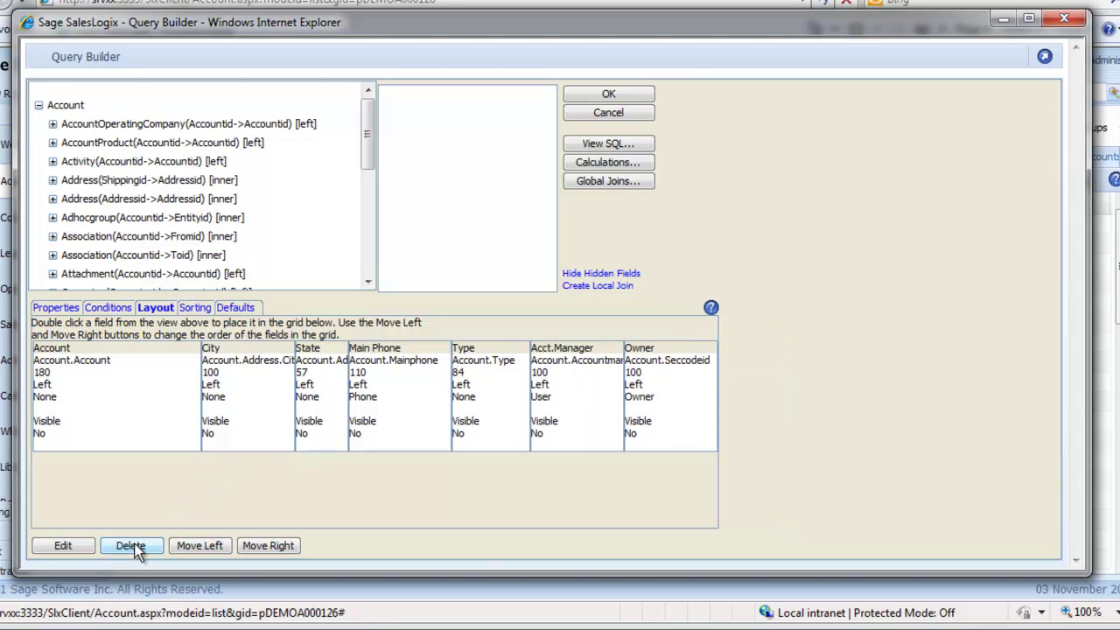
Step: Add the shipping Address1 column and move it directly after Account
{"action": "left_click", "coordinate": [76, 181]}
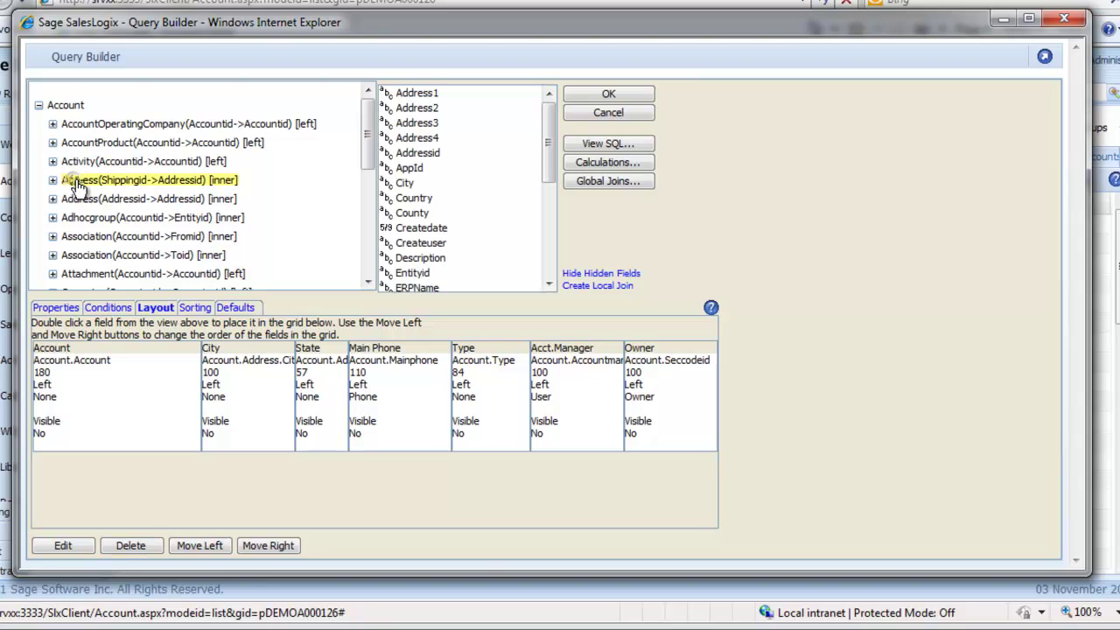
{"action": "double_click", "coordinate": [418, 95]}
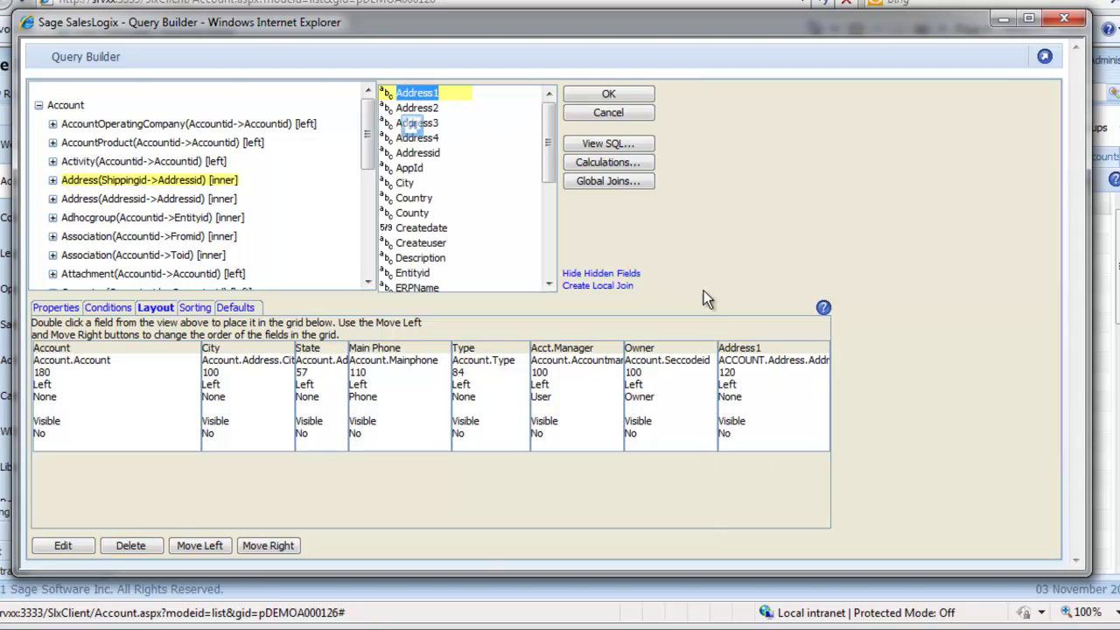
{"action": "left_click", "coordinate": [739, 369]}
{"action": "left_click", "coordinate": [739, 368]}
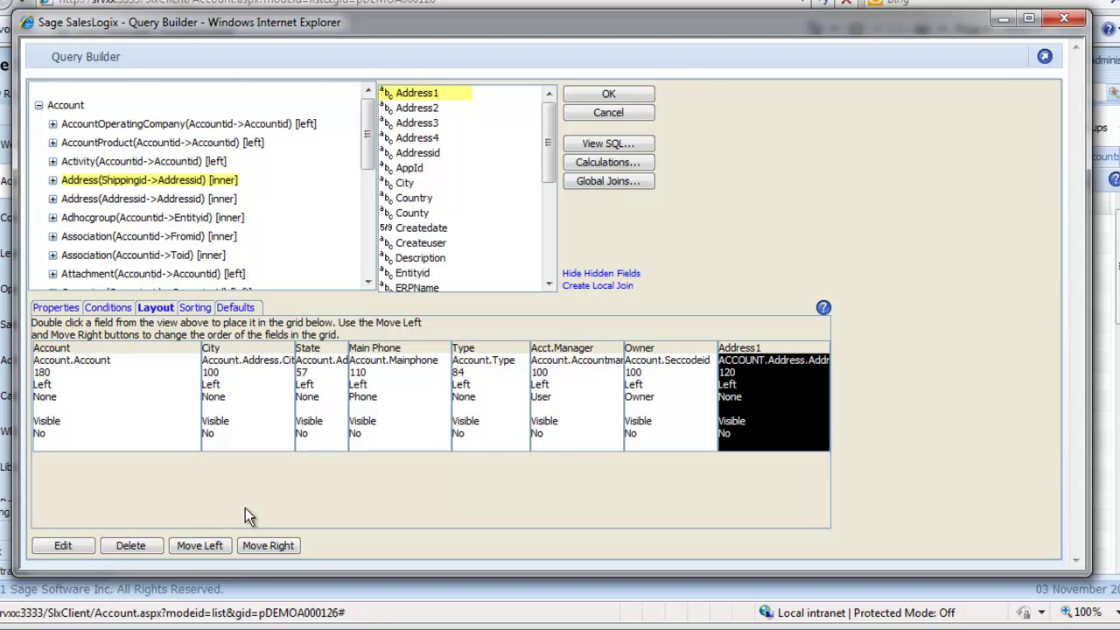
{"action": "left_click", "coordinate": [199, 546]}
{"action": "left_click", "coordinate": [200, 546]}
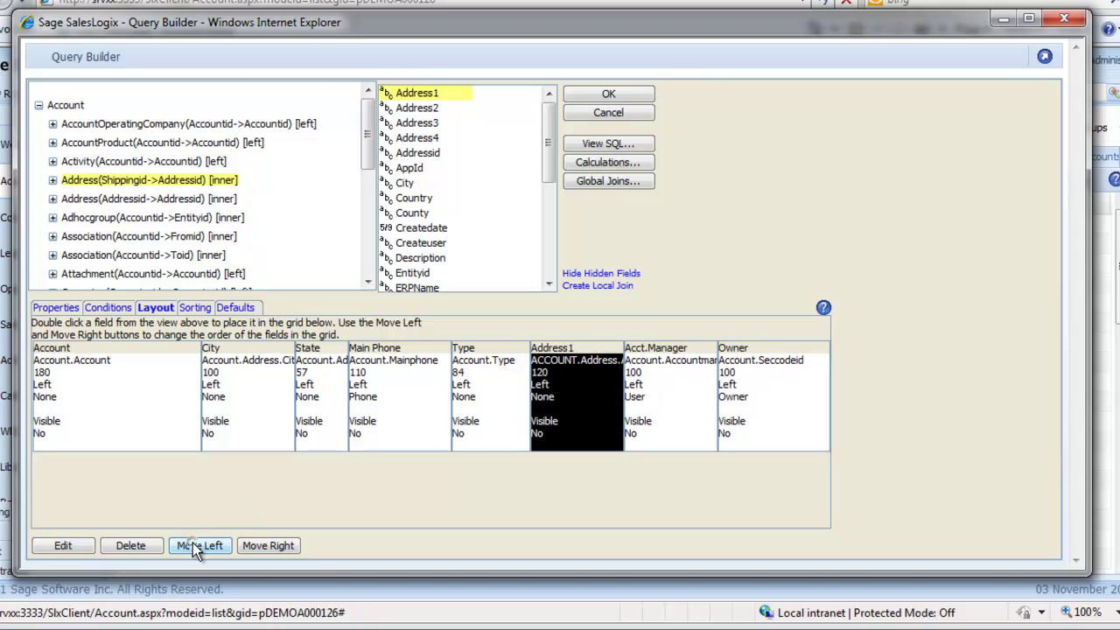
{"action": "left_click", "coordinate": [199, 545]}
{"action": "left_click", "coordinate": [200, 546]}
{"action": "left_click", "coordinate": [199, 546]}
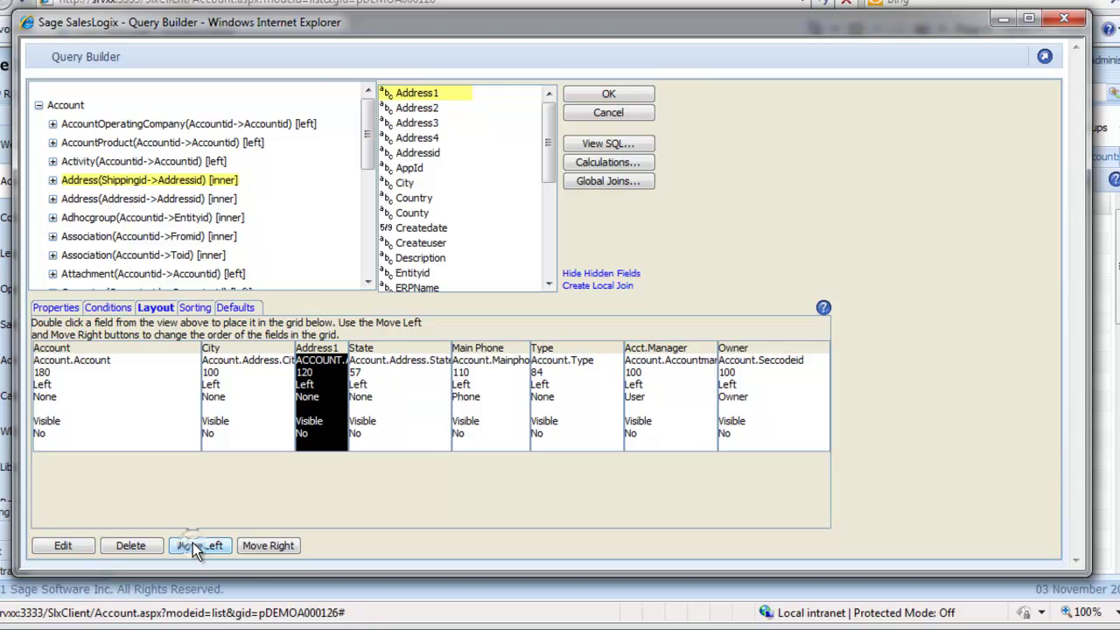
{"action": "left_click", "coordinate": [199, 546]}
{"action": "left_click", "coordinate": [199, 546]}
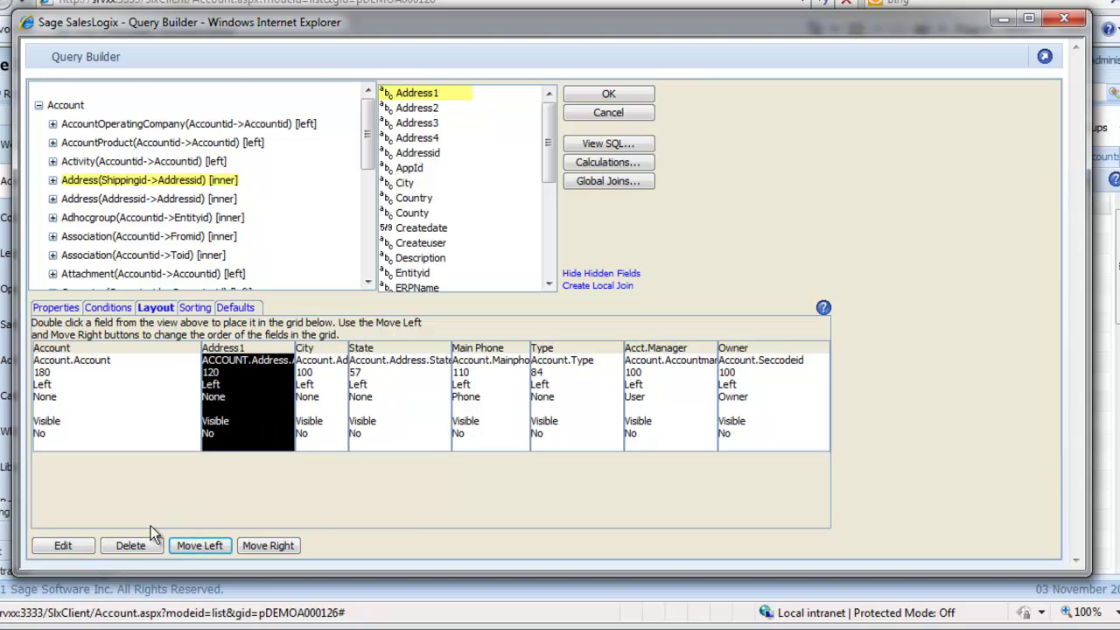
Step: Confirm the Address1 column settings and review the Account ascending sort order
{"action": "left_click", "coordinate": [63, 545]}
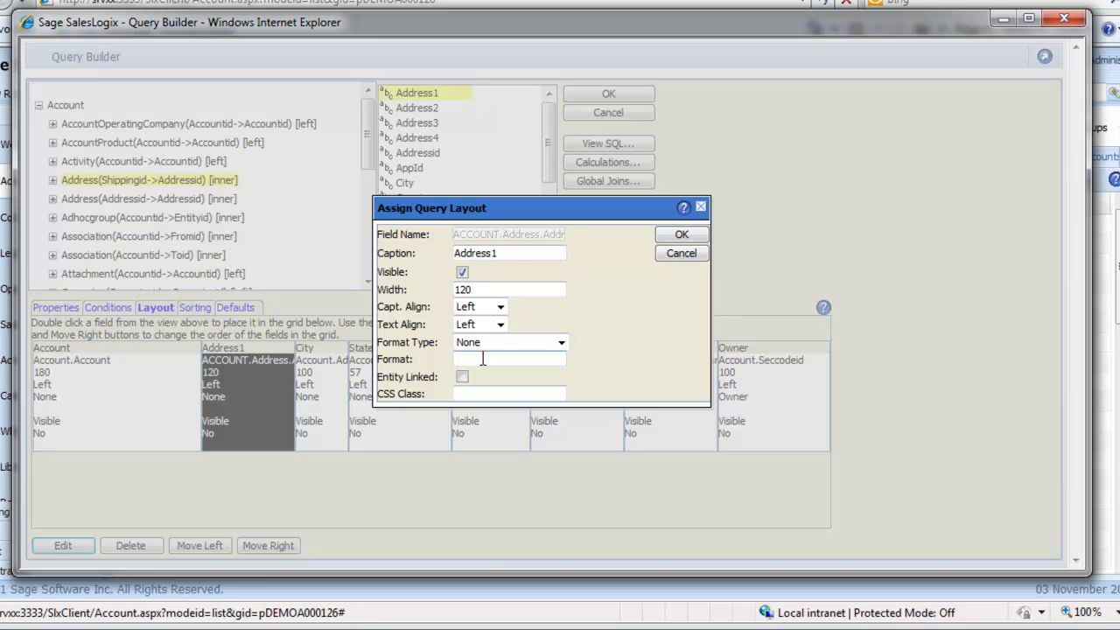
{"action": "left_click", "coordinate": [681, 235]}
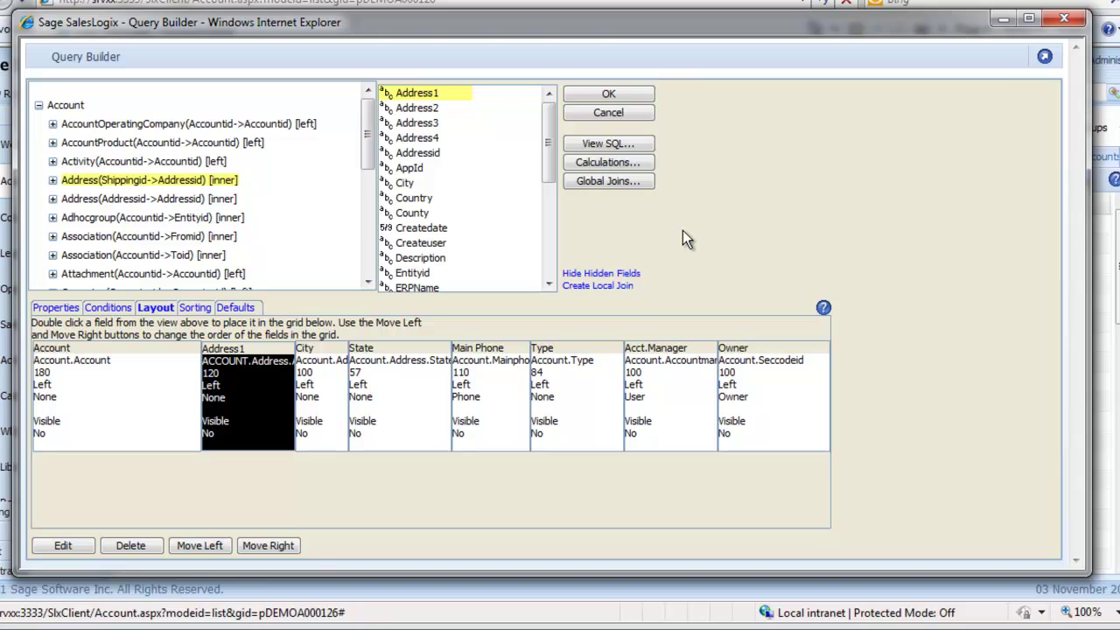
{"action": "left_click", "coordinate": [195, 308]}
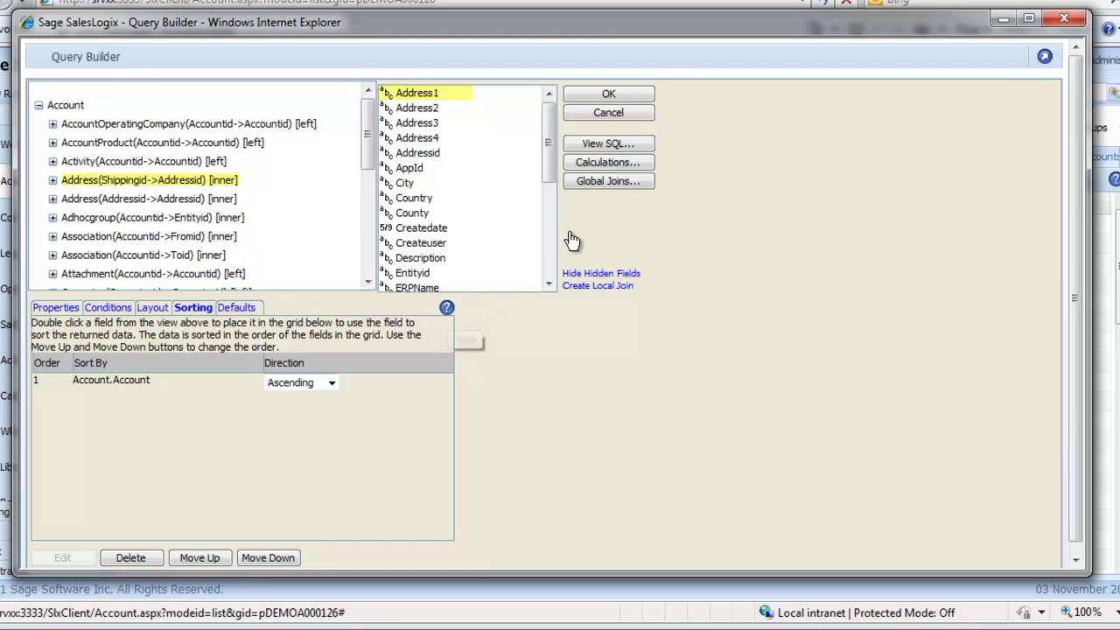
Step: Save the edited query and scroll the CAAZ Customers list to check the Address1 column
{"action": "left_click", "coordinate": [605, 96]}
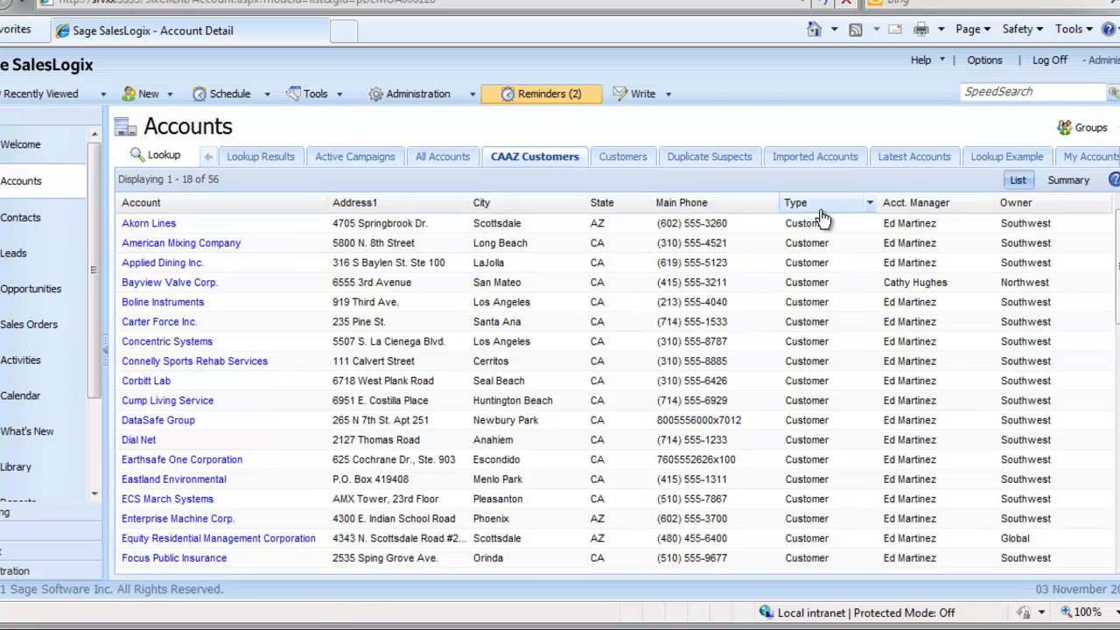
{"action": "scroll", "coordinate": [594, 322], "scroll_direction": "down", "scroll_amount": 1}
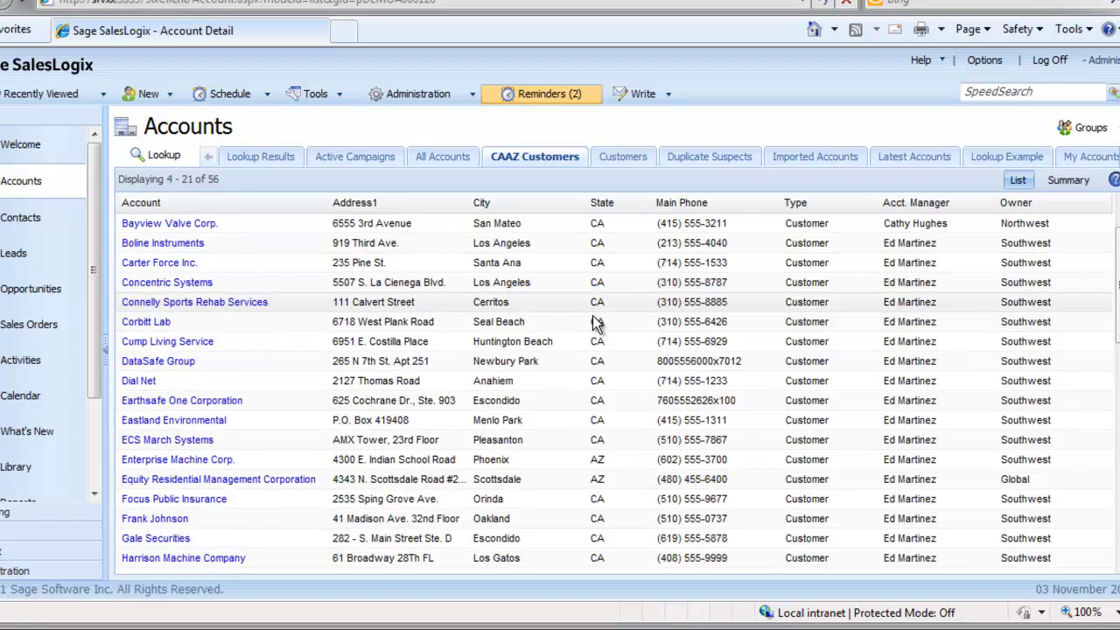
{"action": "scroll", "coordinate": [594, 322], "scroll_direction": "down", "scroll_amount": 2}
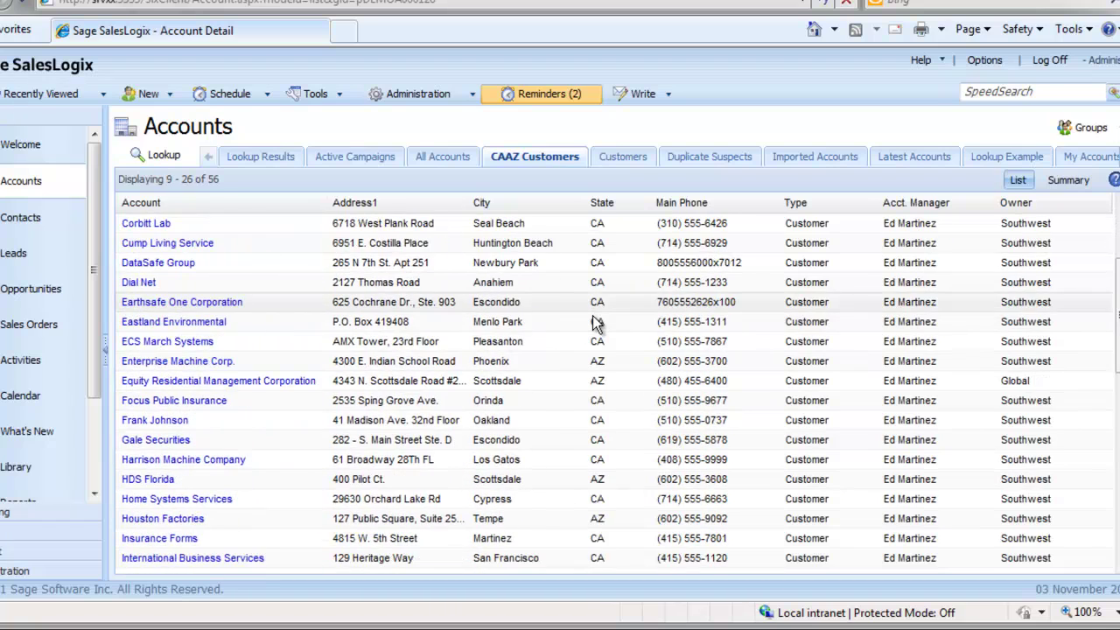
{"action": "scroll", "coordinate": [593, 322], "scroll_direction": "up", "scroll_amount": 3}
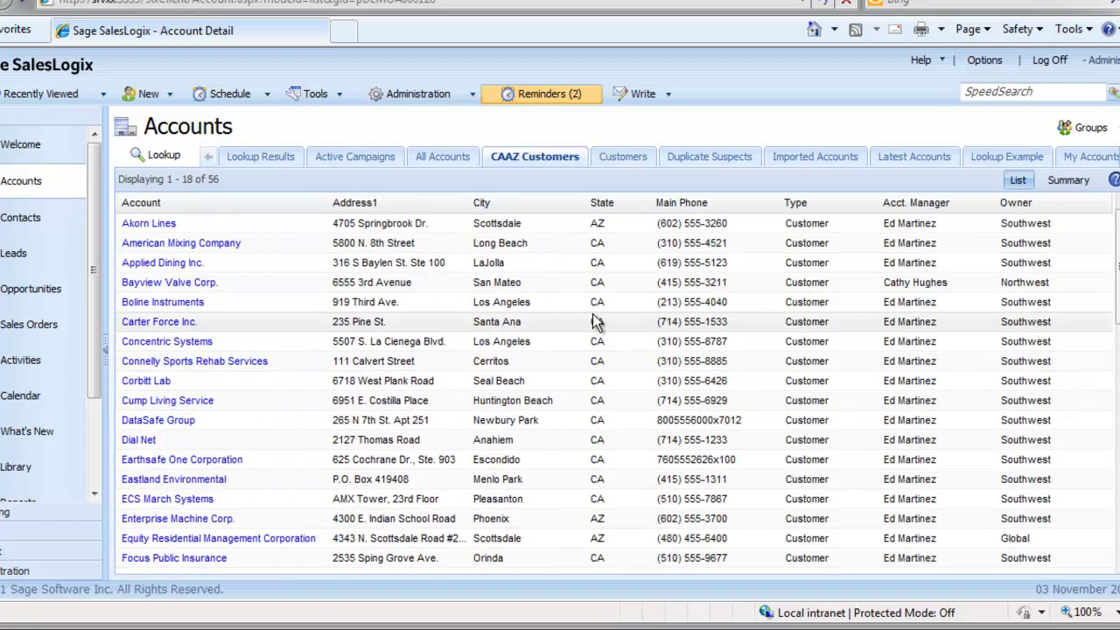
Step: Share CAAZ Customers by adding one colleague in the Share Group dialog and confirming
{"action": "right_click", "coordinate": [542, 164]}
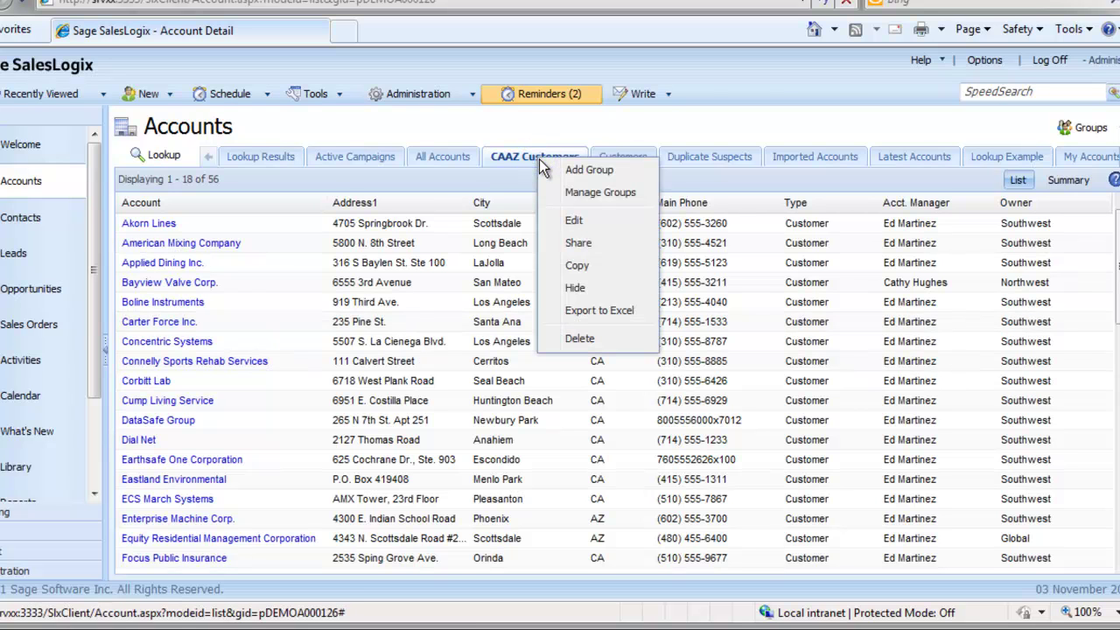
{"action": "left_click", "coordinate": [581, 251]}
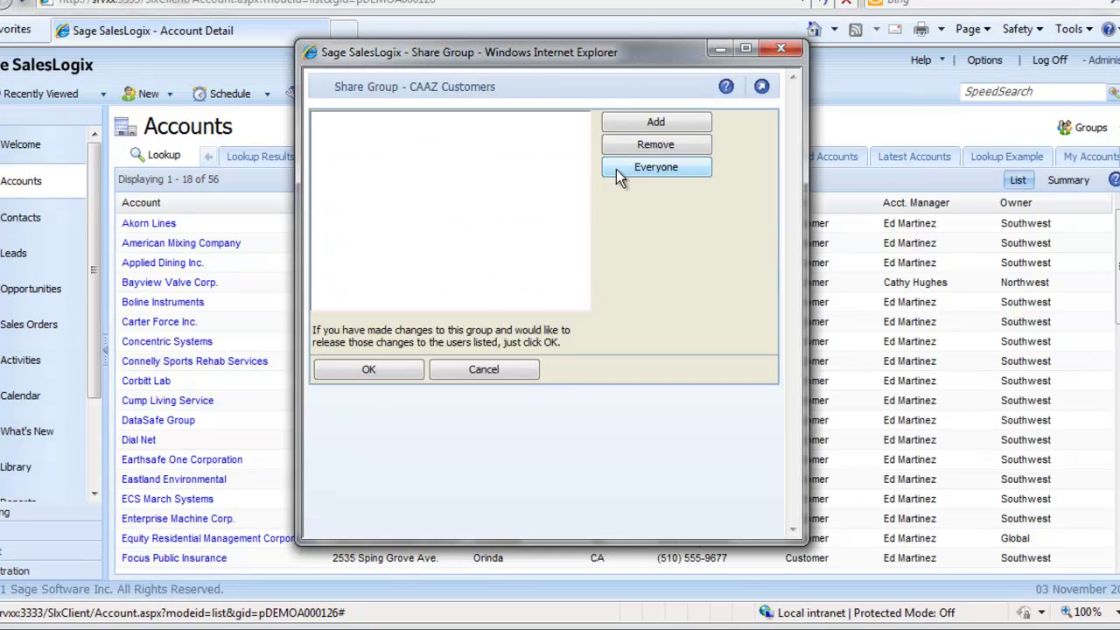
{"action": "left_click", "coordinate": [632, 122]}
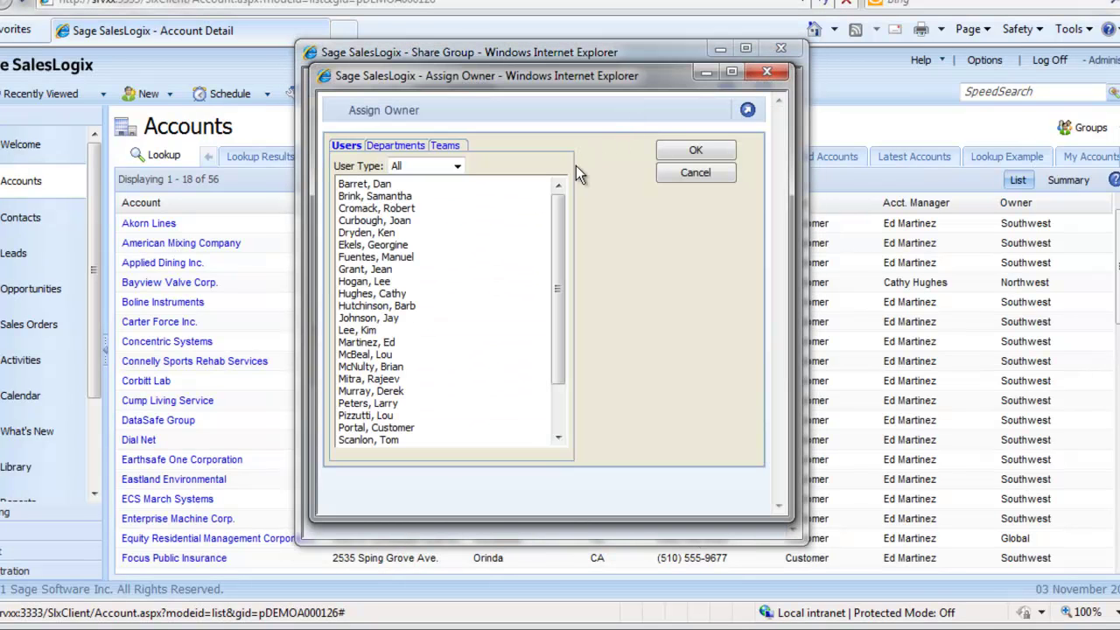
{"action": "left_click", "coordinate": [399, 256]}
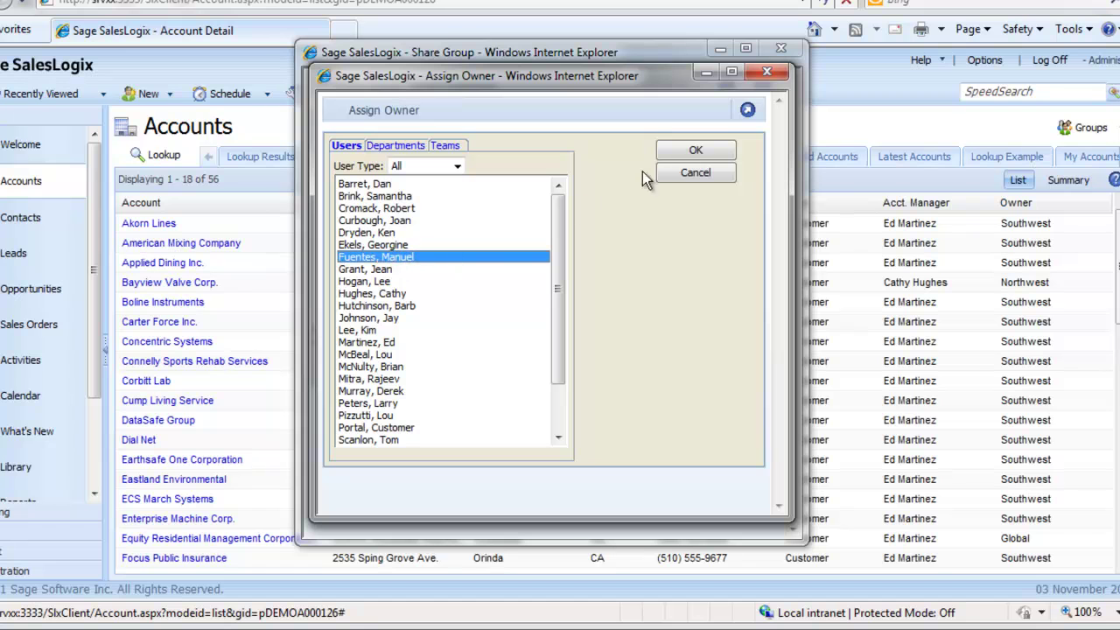
{"action": "left_click", "coordinate": [687, 155]}
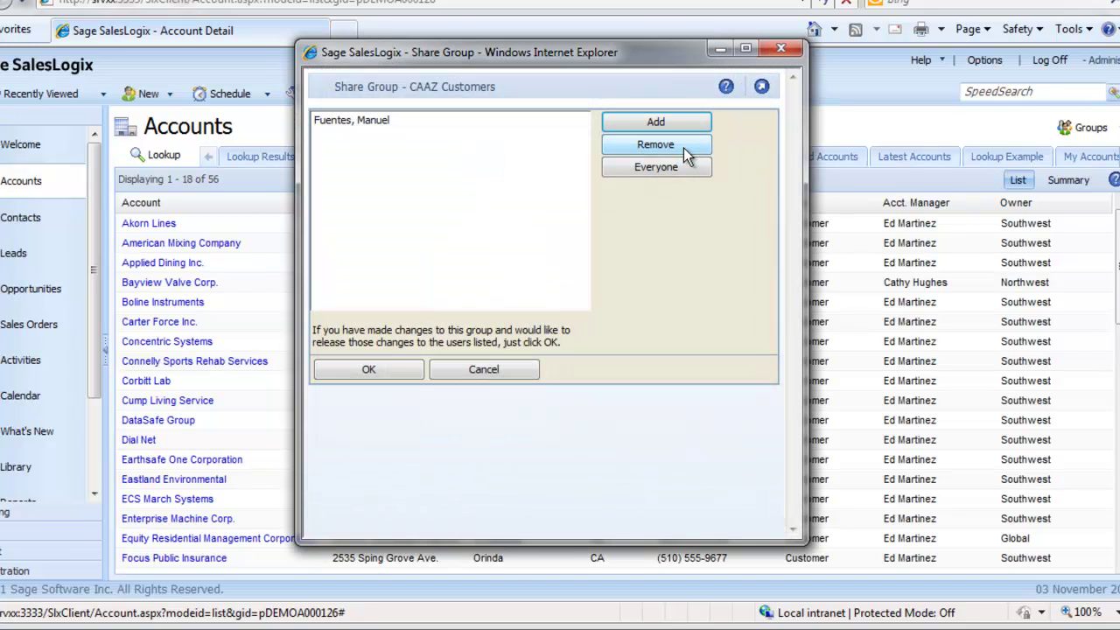
{"action": "left_click", "coordinate": [369, 370]}
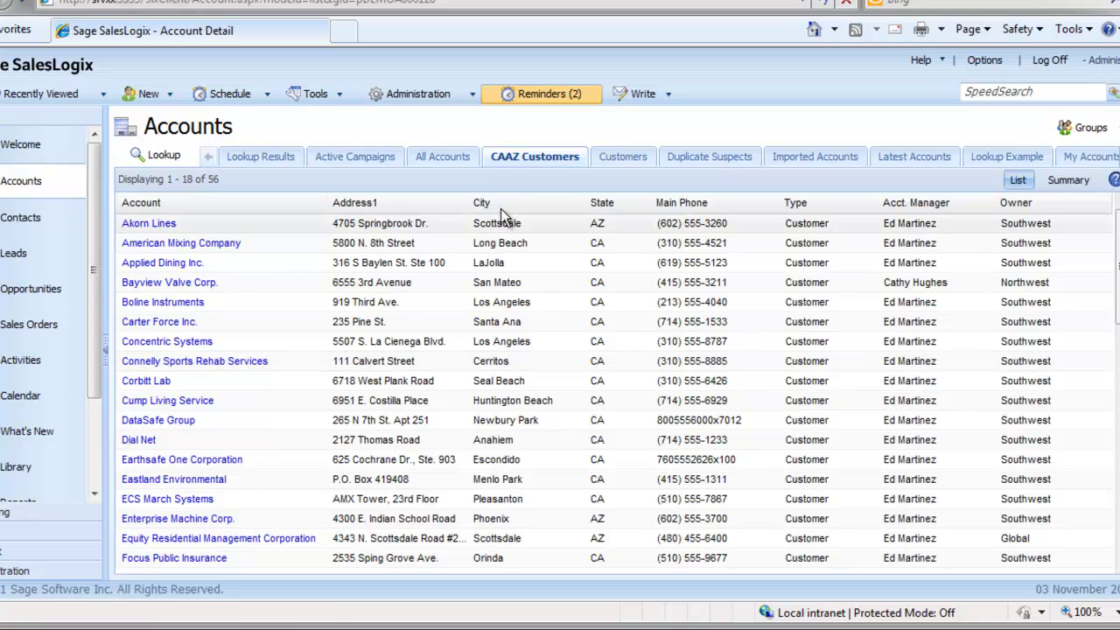
{"action": "right_click", "coordinate": [517, 163]}
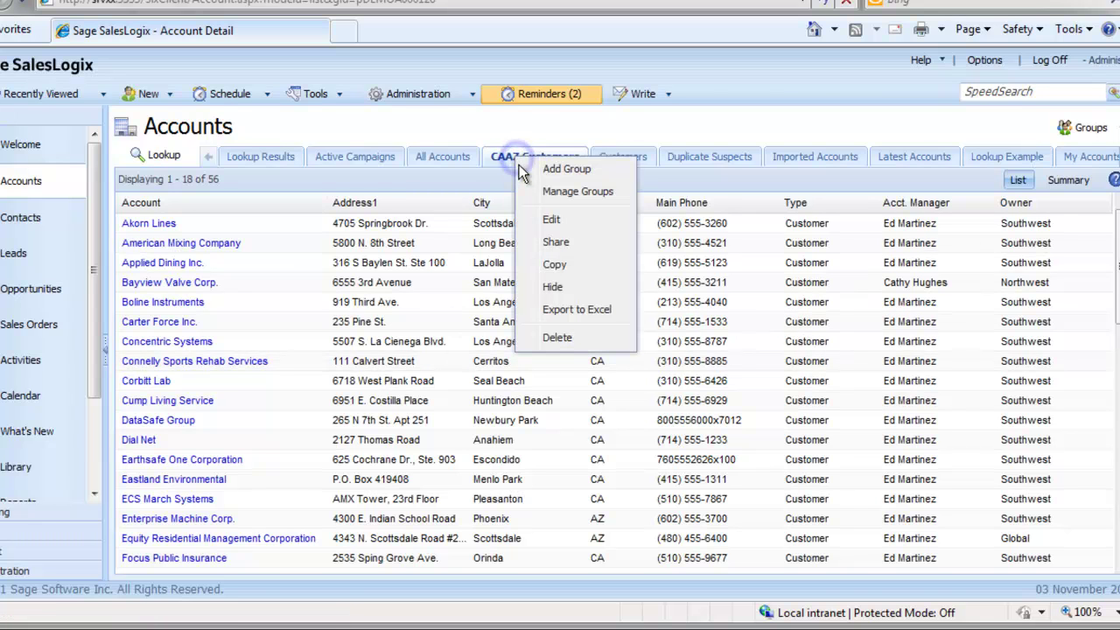
{"action": "left_click", "coordinate": [553, 264]}
{"action": "left_click", "coordinate": [270, 320]}
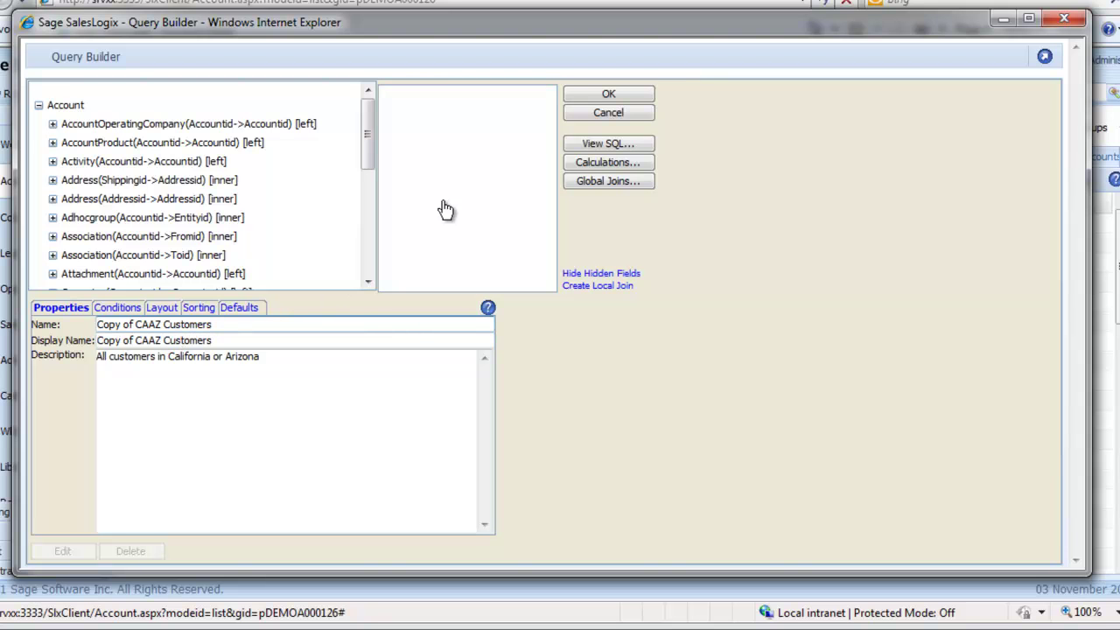
{"action": "left_click", "coordinate": [608, 114]}
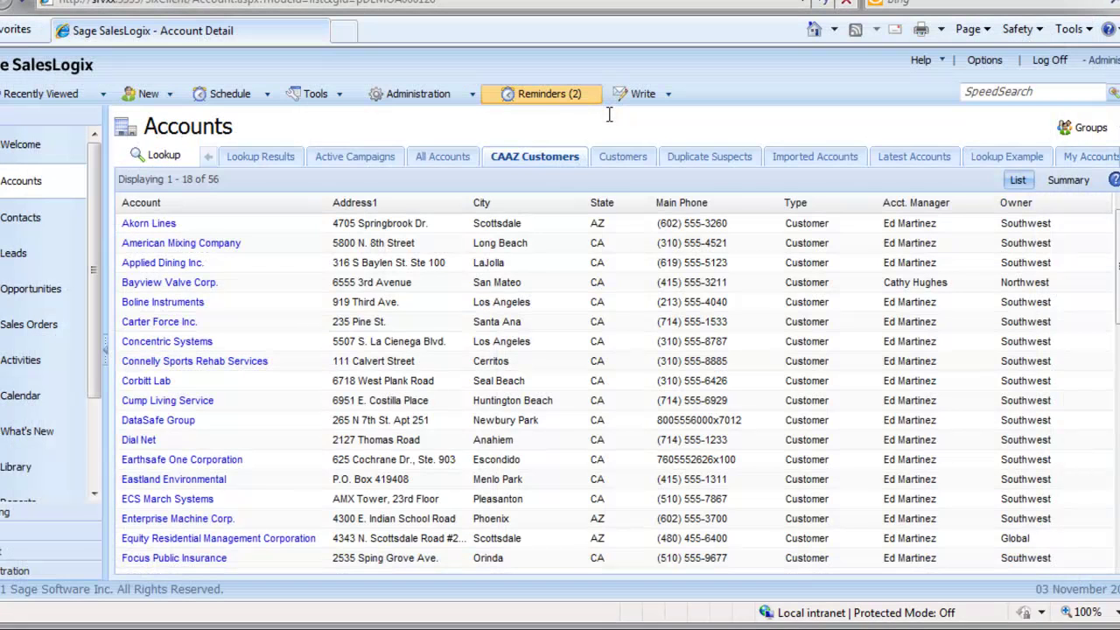
{"action": "right_click", "coordinate": [540, 155]}
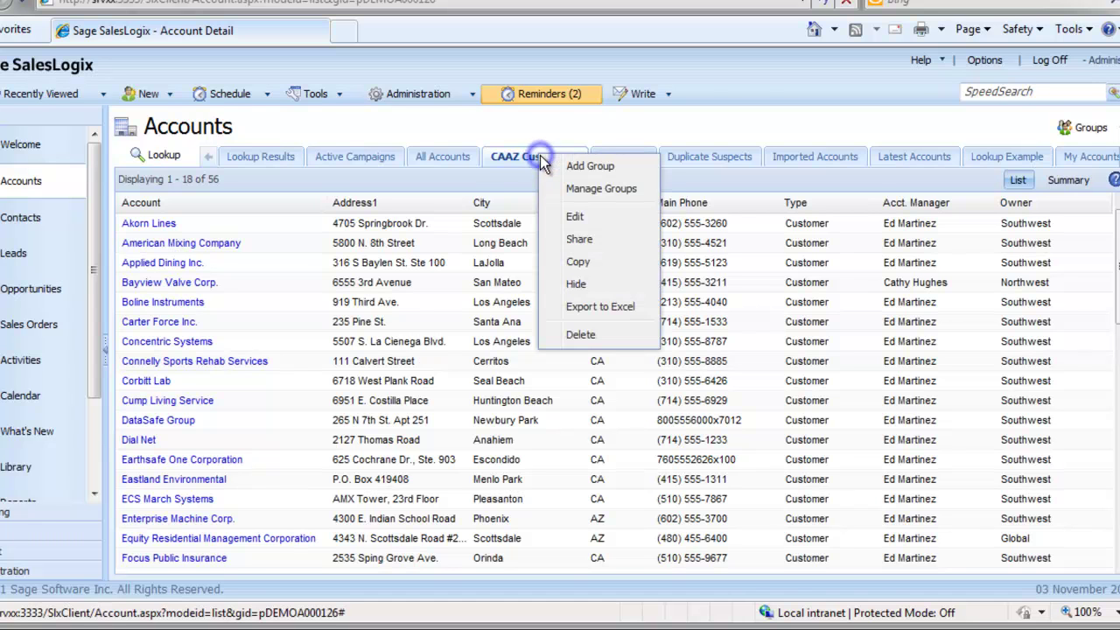
{"action": "left_click", "coordinate": [573, 287]}
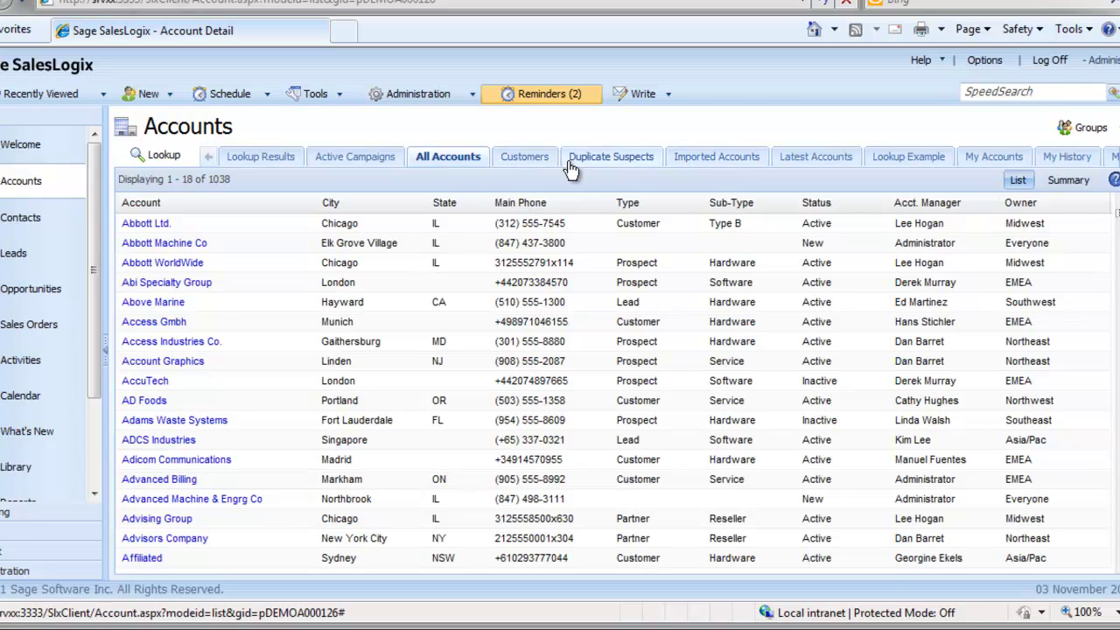
{"action": "right_click", "coordinate": [459, 156]}
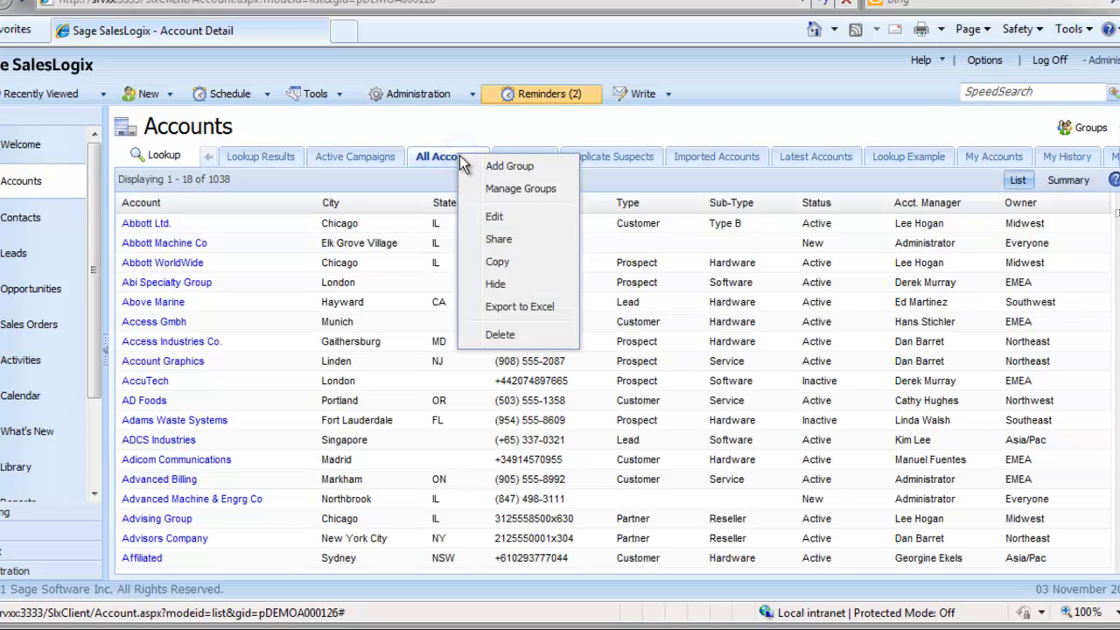
{"action": "left_click", "coordinate": [492, 190]}
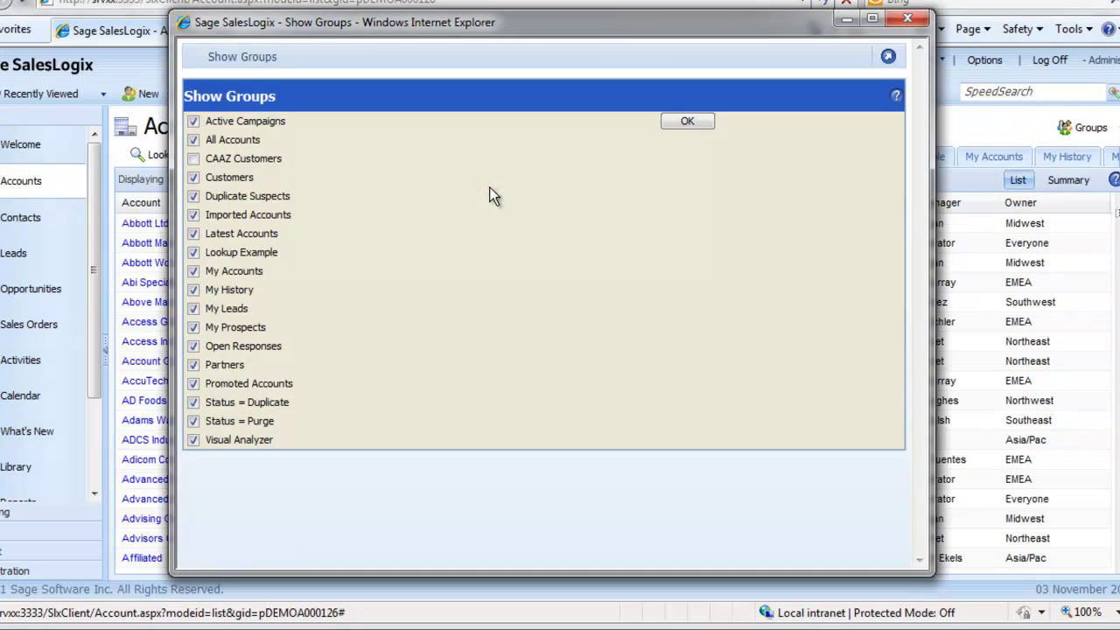
{"action": "left_click", "coordinate": [194, 159]}
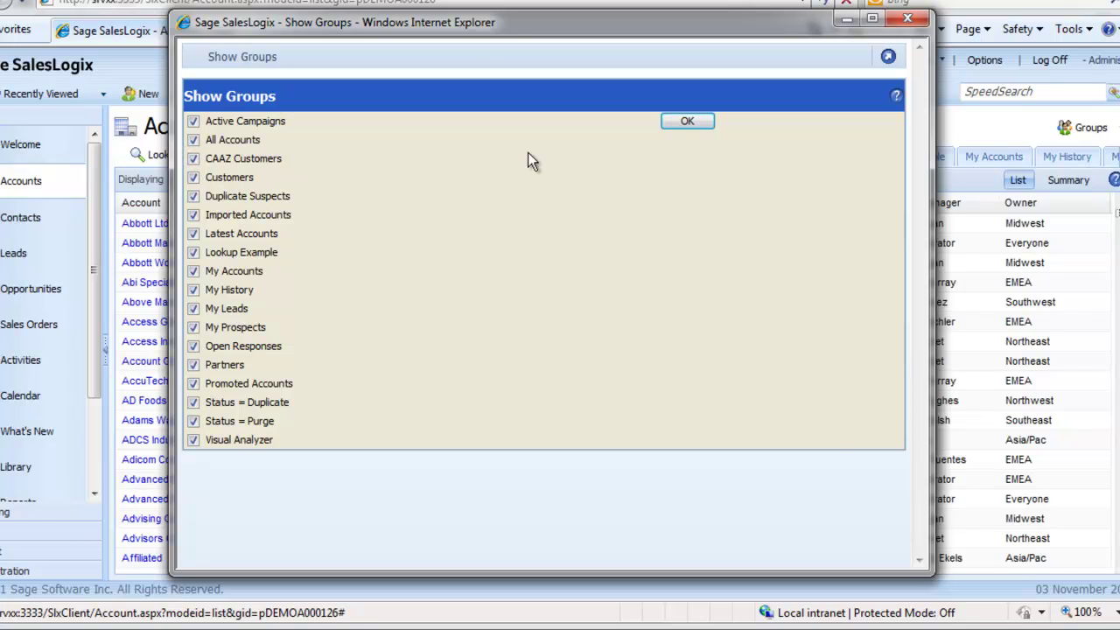
{"action": "left_click", "coordinate": [679, 123]}
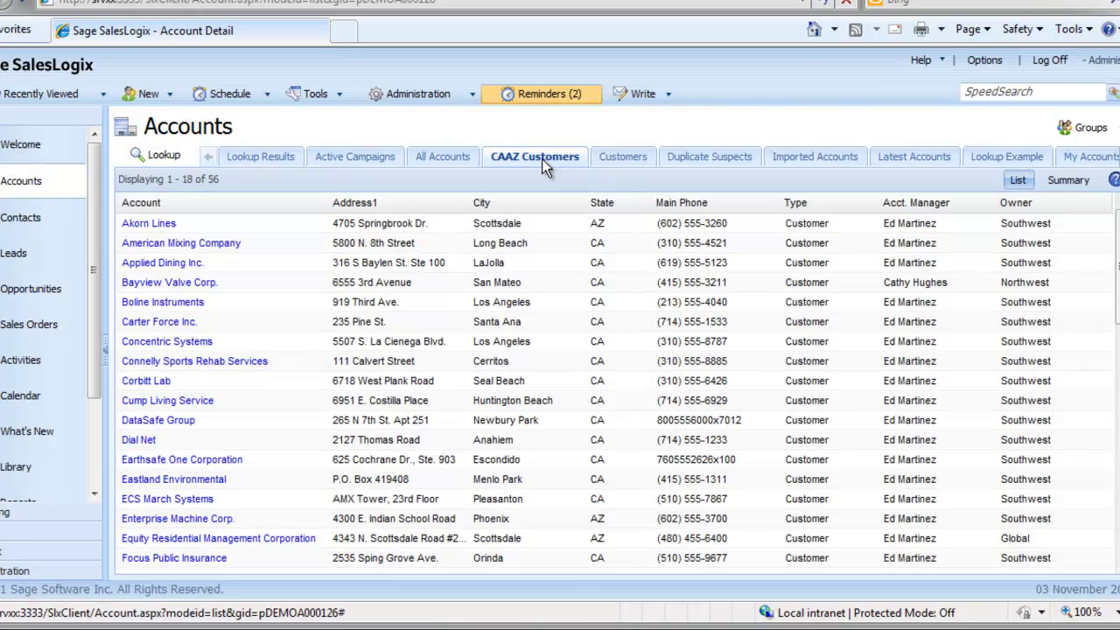
Step: Delete the CAAZ Customers group from its tab's context menu and confirm with Yes
{"action": "right_click", "coordinate": [543, 167]}
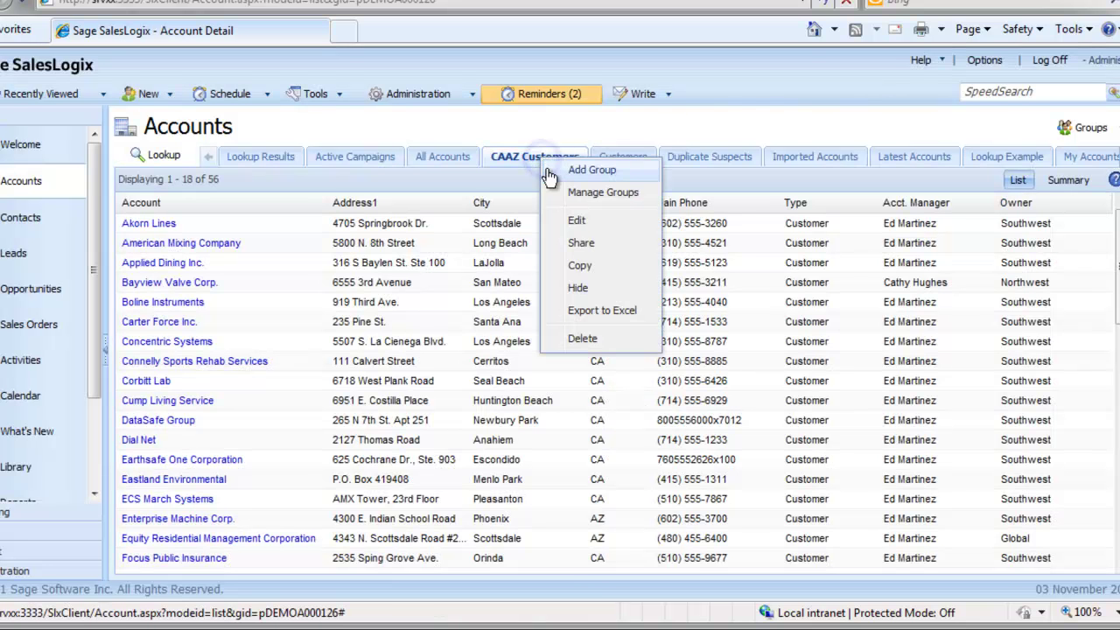
{"action": "left_click", "coordinate": [584, 340]}
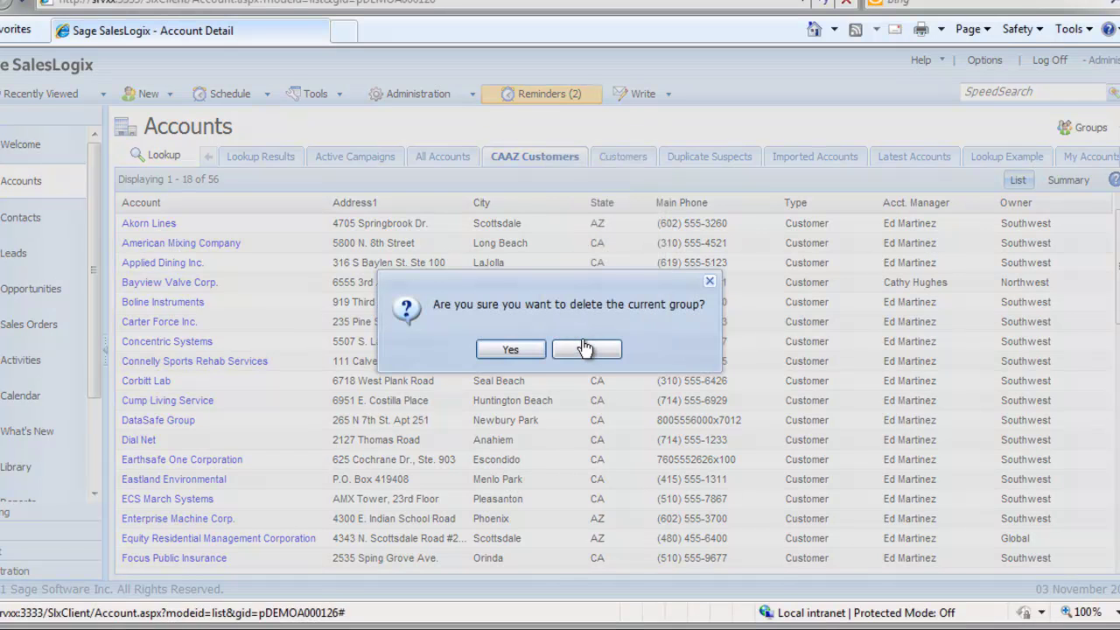
{"action": "left_click", "coordinate": [510, 349]}
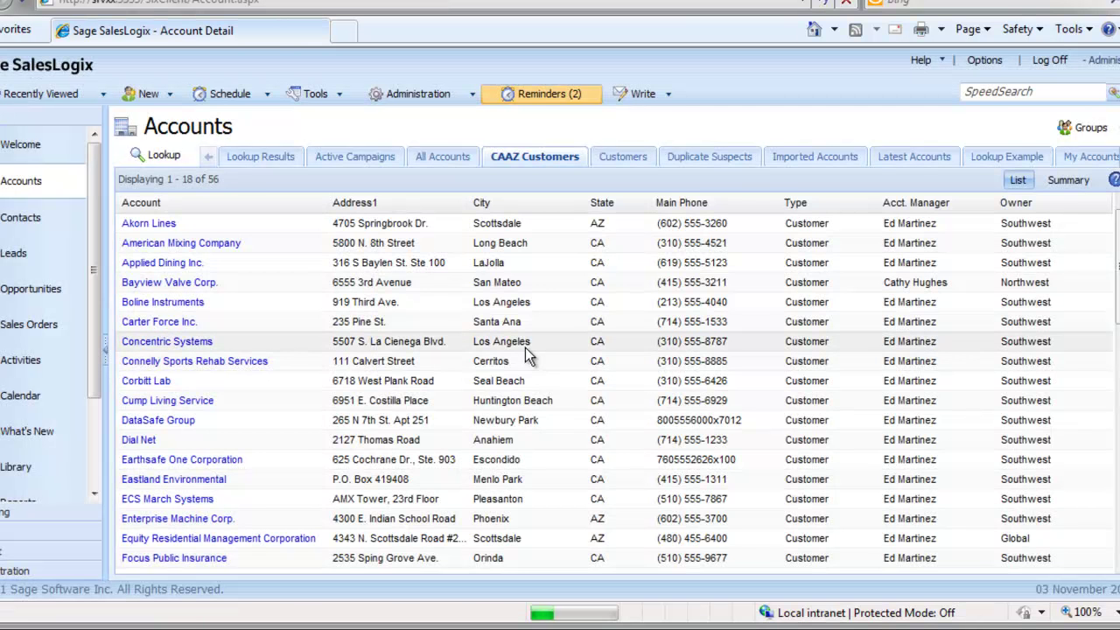